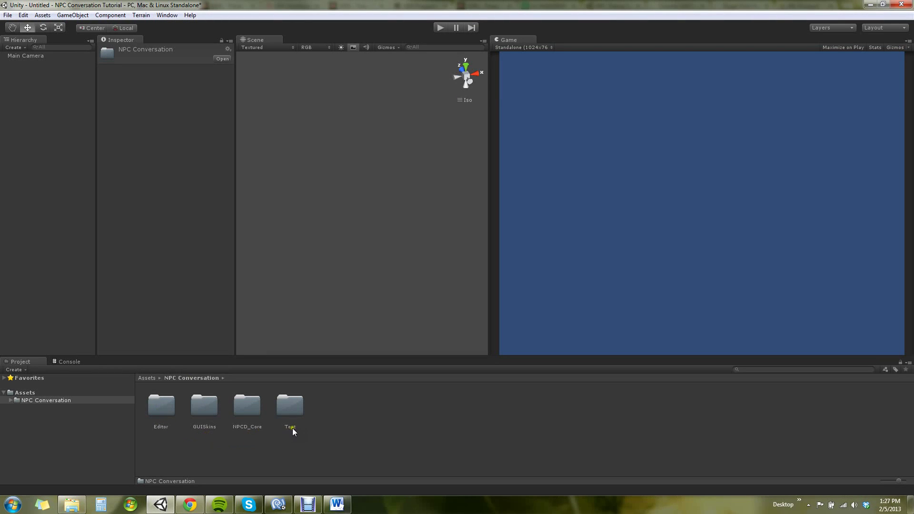
- Review the Conversation_Editor script, the skins in the GUISkins folder, and the contents of the NPCD_Core folder
double_click(169, 405)
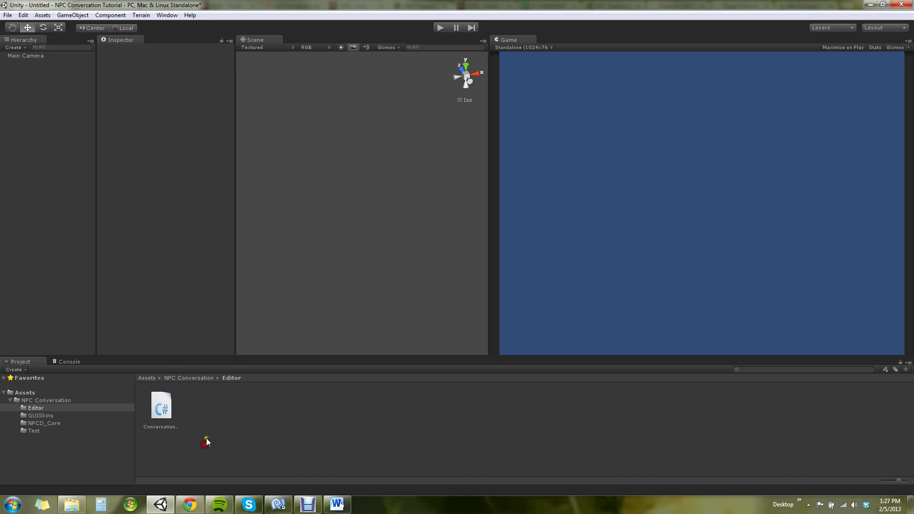
click(157, 427)
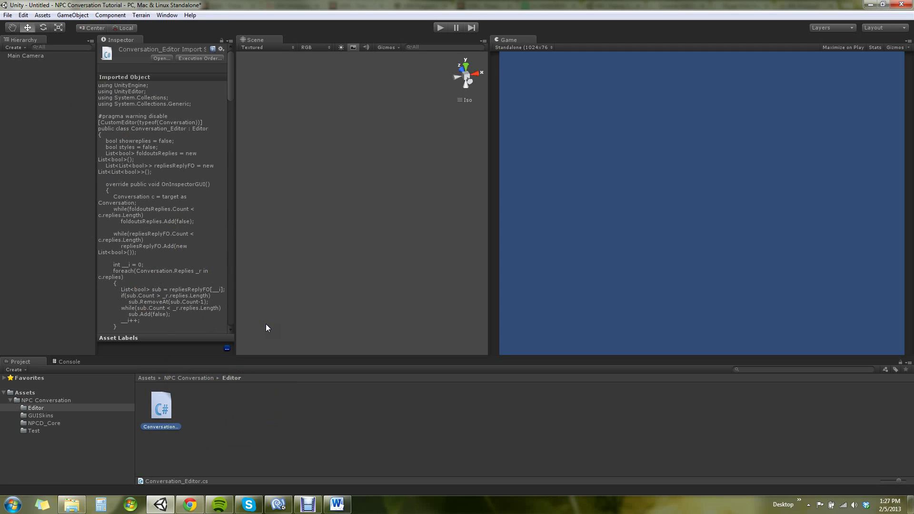
click(29, 415)
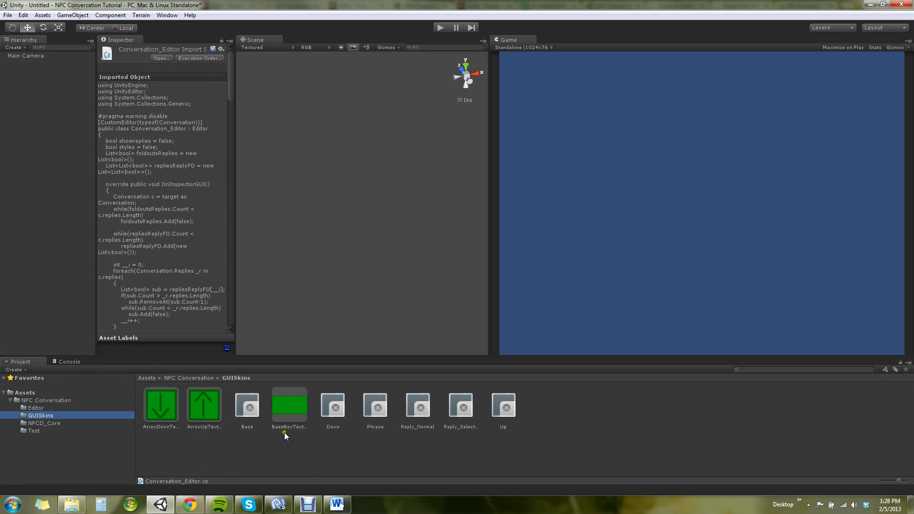
click(288, 413)
click(252, 472)
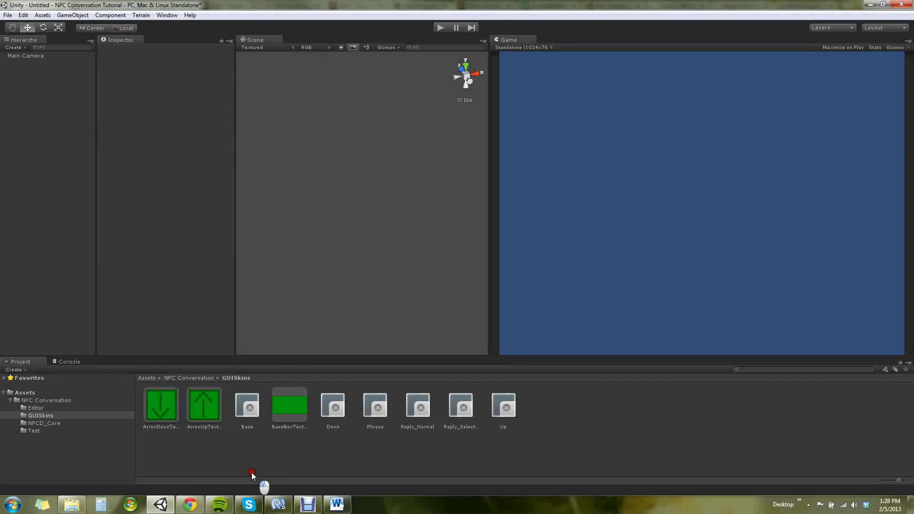
click(332, 407)
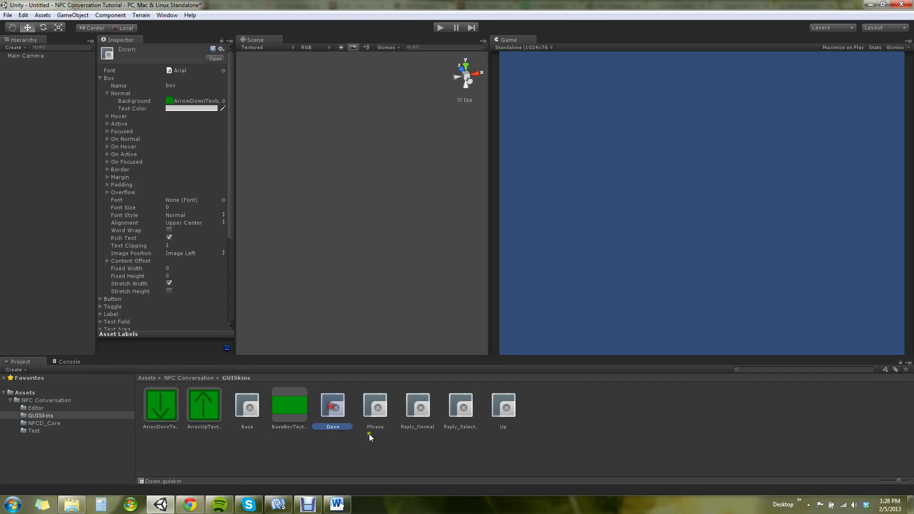
click(384, 410)
click(410, 411)
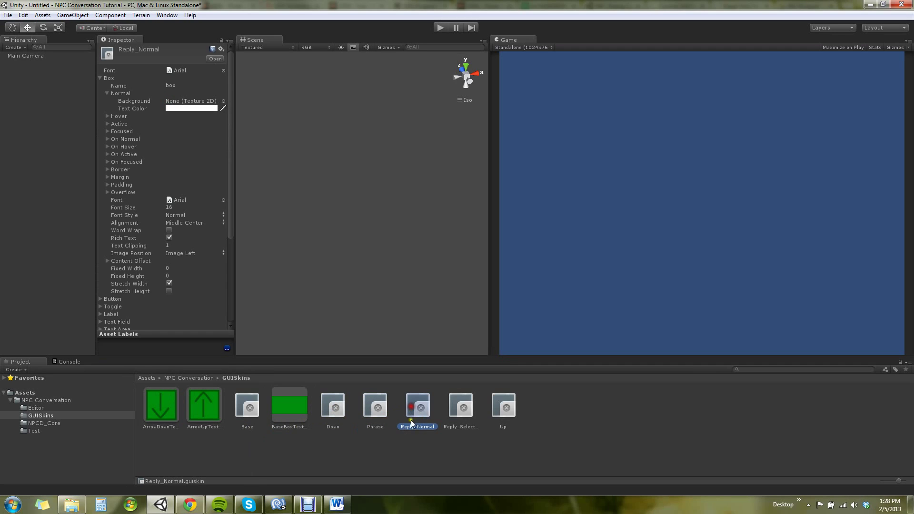
click(460, 401)
click(505, 402)
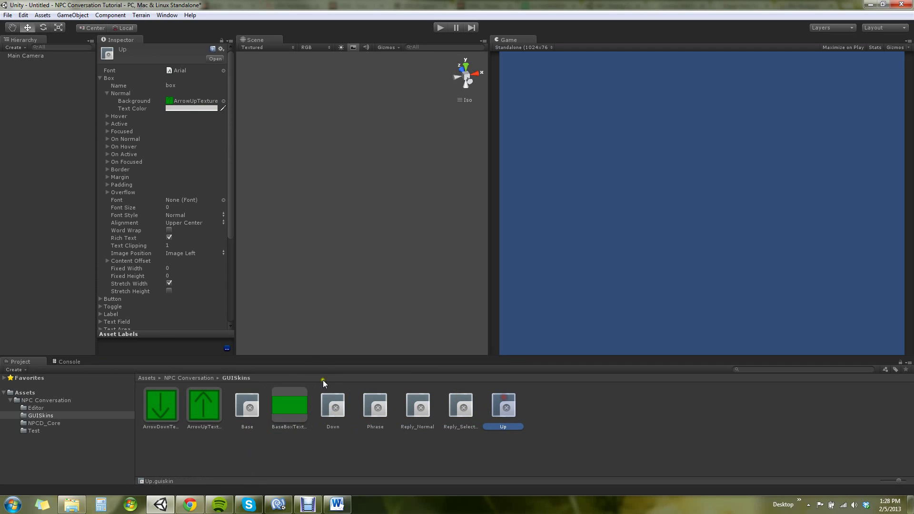
click(45, 423)
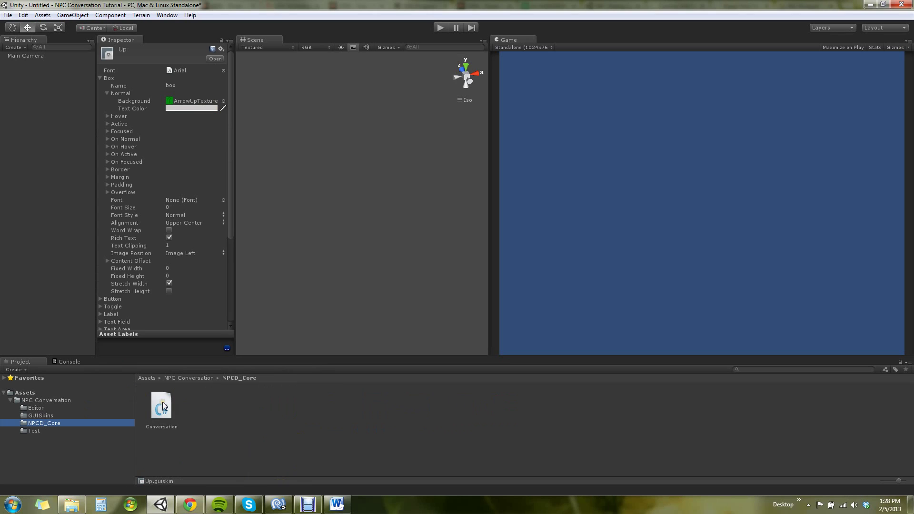
- Open the Targetting_Test_Scene scene from the NPC Conversation package's Test folder
click(35, 430)
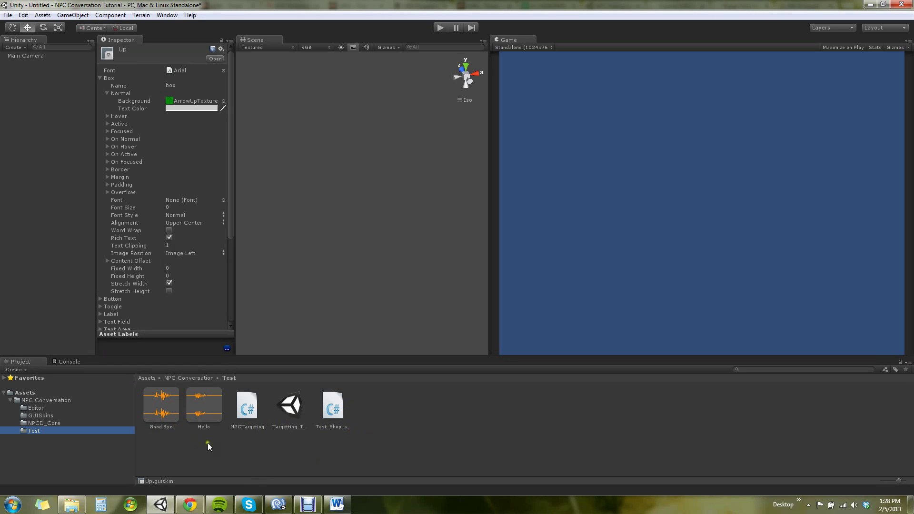
double_click(293, 408)
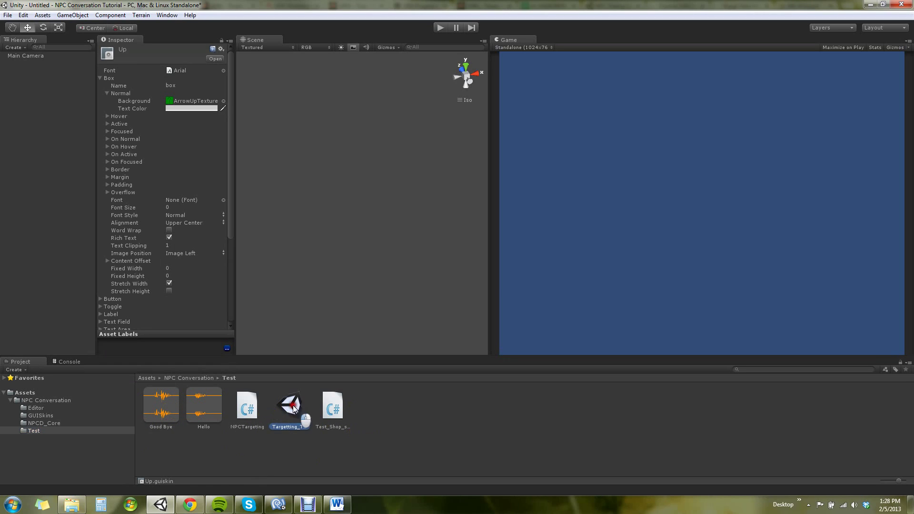
click(477, 270)
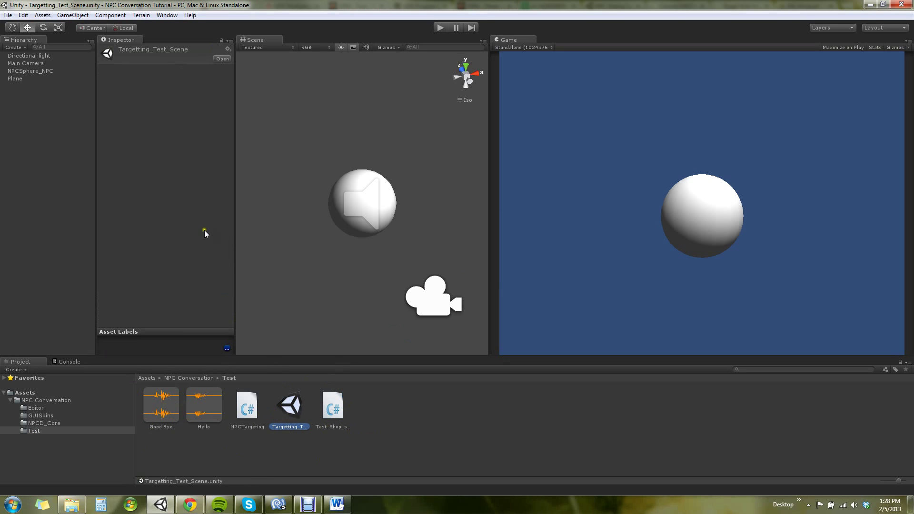
- Examine the NPCSphere_NPC object, especially the prefix and suffix in its name, alongside the Main Camera's components
click(42, 71)
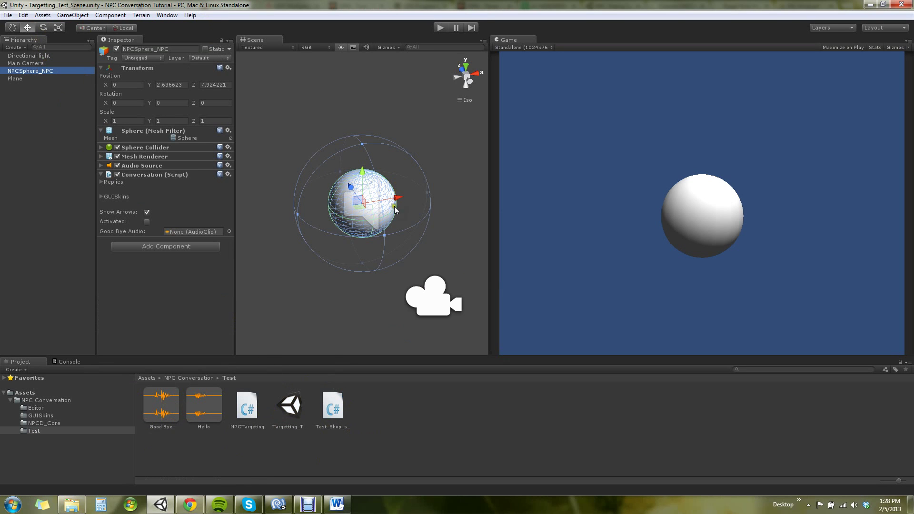
alt+drag(394, 206, 383, 208)
right_drag(384, 208, 293, 348)
click(173, 49)
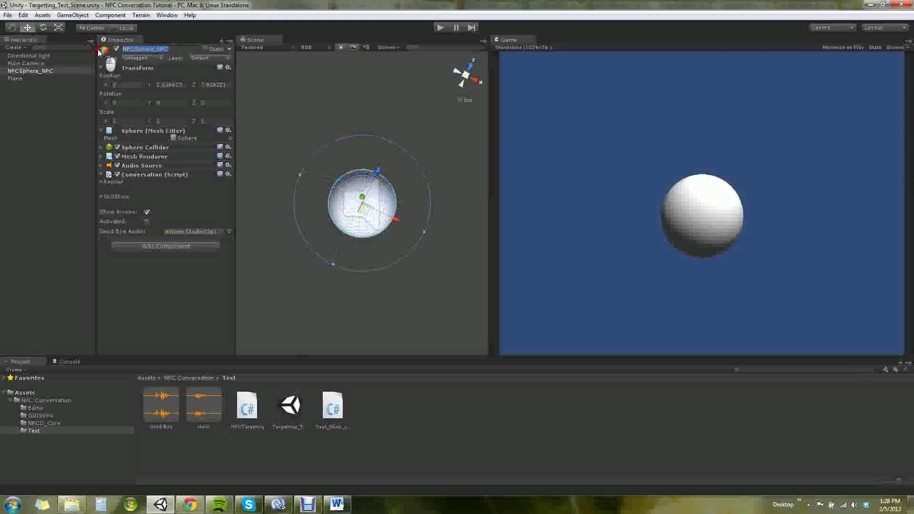
click(28, 63)
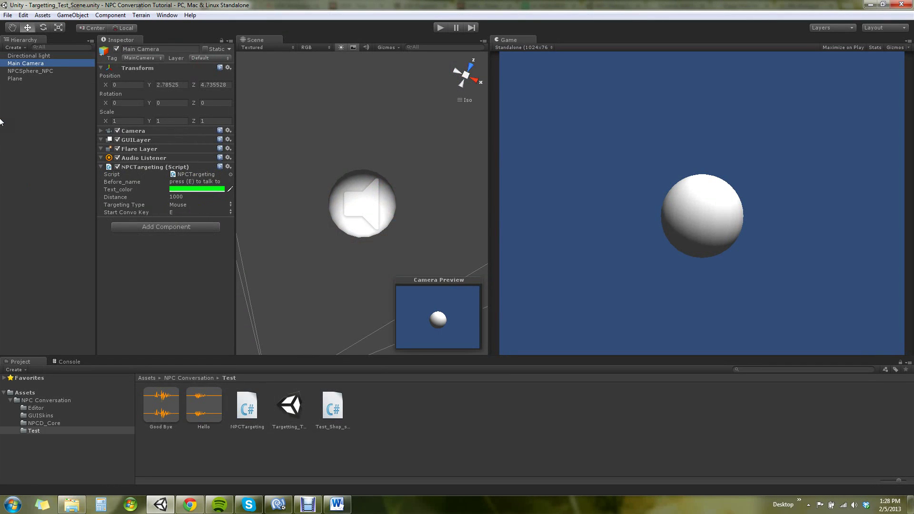
click(36, 71)
drag(134, 49, 99, 46)
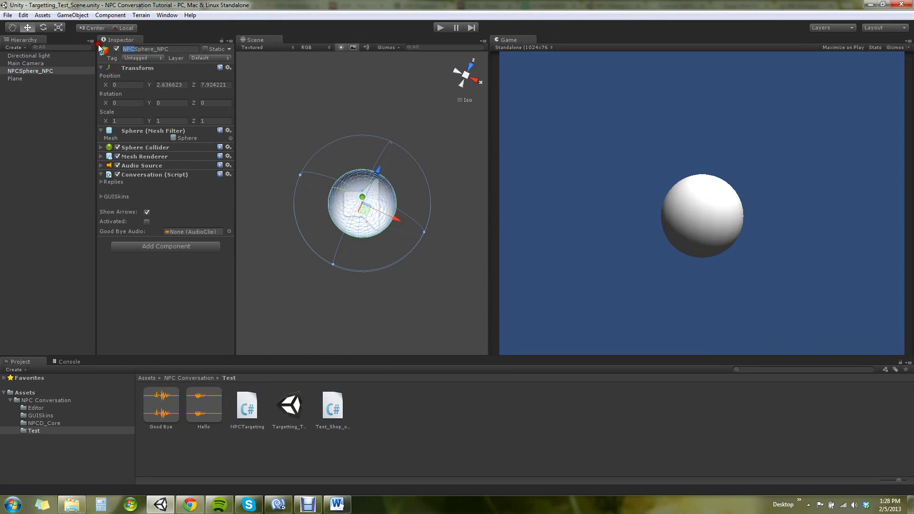
click(186, 46)
drag(186, 47, 135, 50)
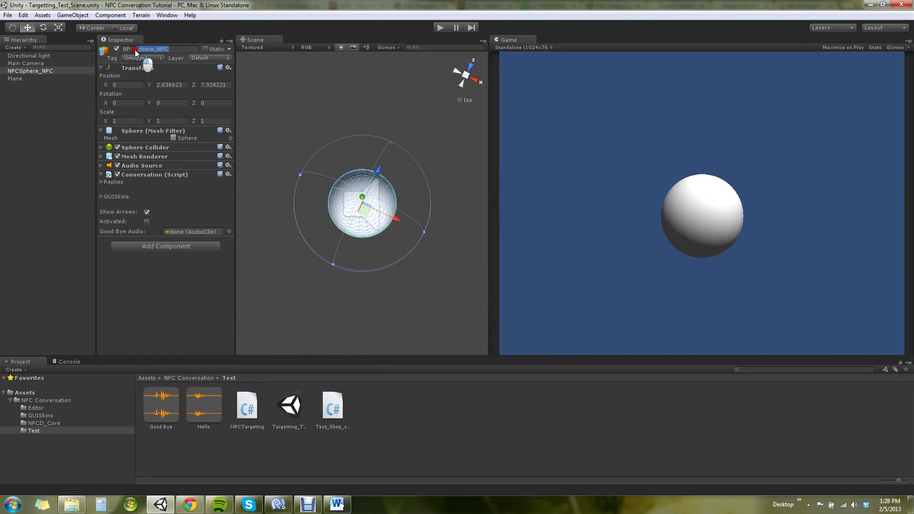
- Examine the NPCTargeting script on the Main Camera and the Audio Source settings on NPCSphere_NPC
click(15, 137)
click(34, 67)
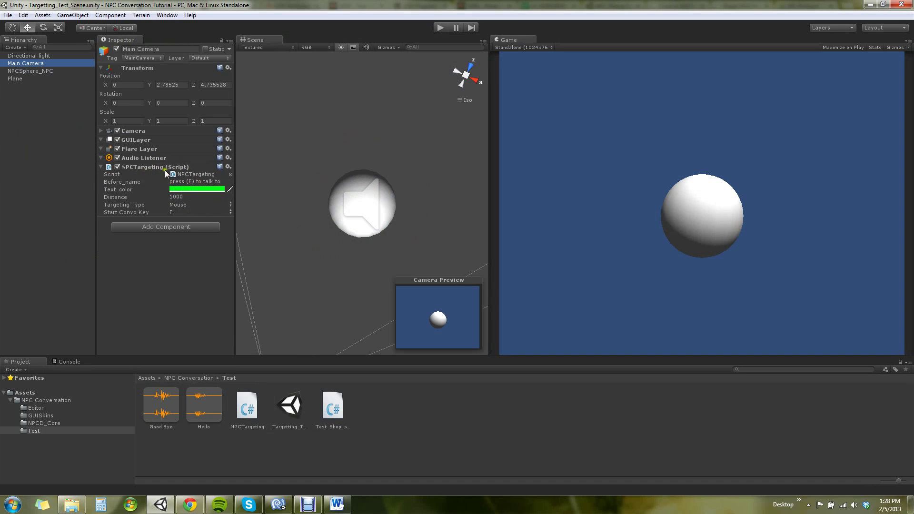
click(27, 71)
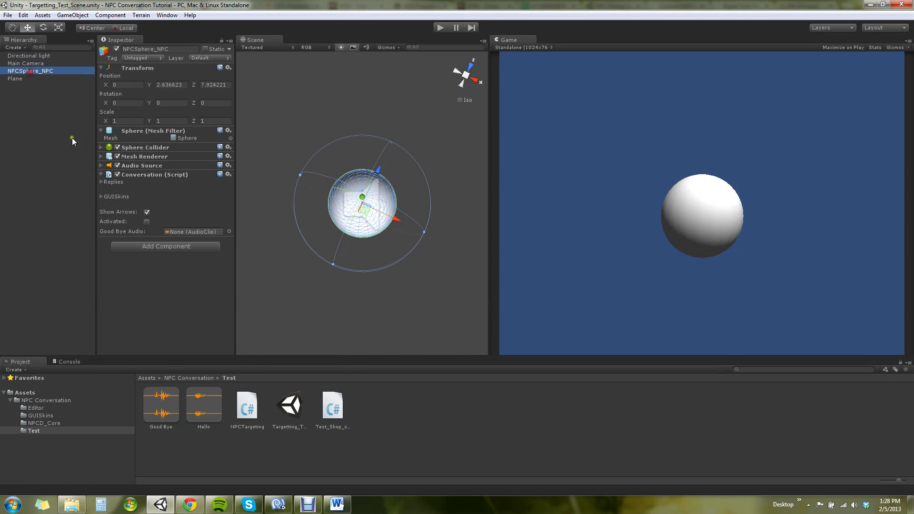
click(101, 166)
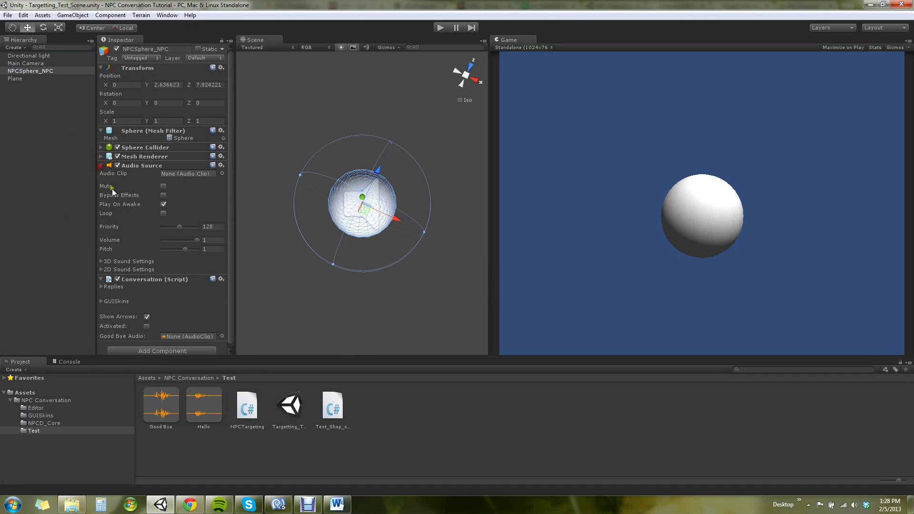
click(102, 165)
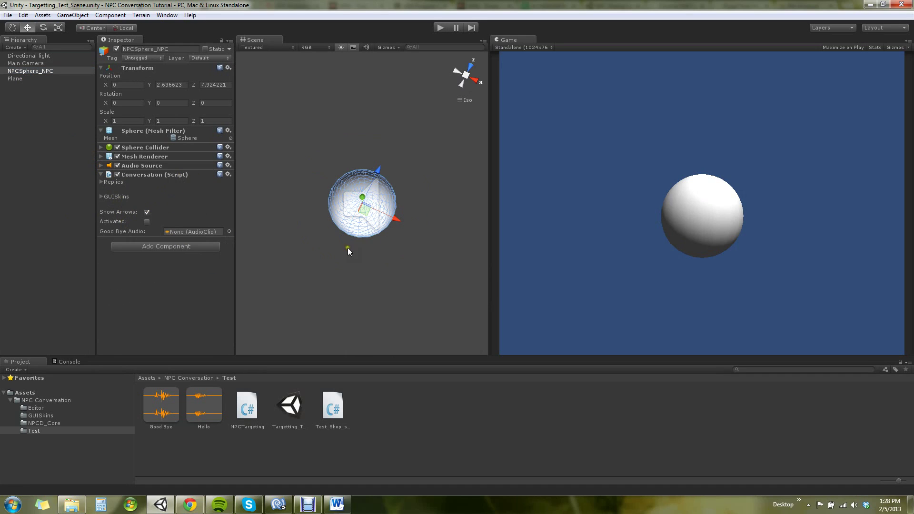
right_drag(402, 223, 674, 106)
alt+drag(393, 238, 258, 164)
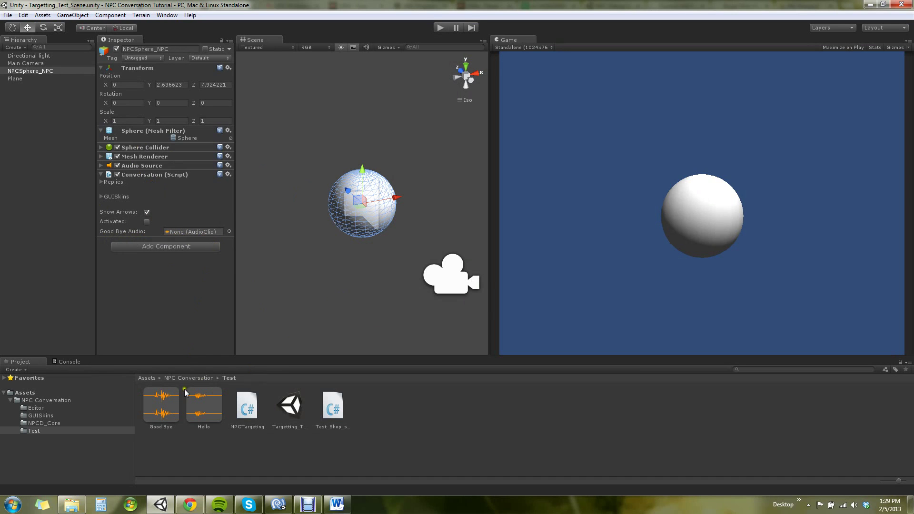
- Assign the Good Bye clip as the Good Bye Audio of NPCSphere_NPC's Conversation script and check its Replies list
drag(161, 422, 191, 232)
click(101, 182)
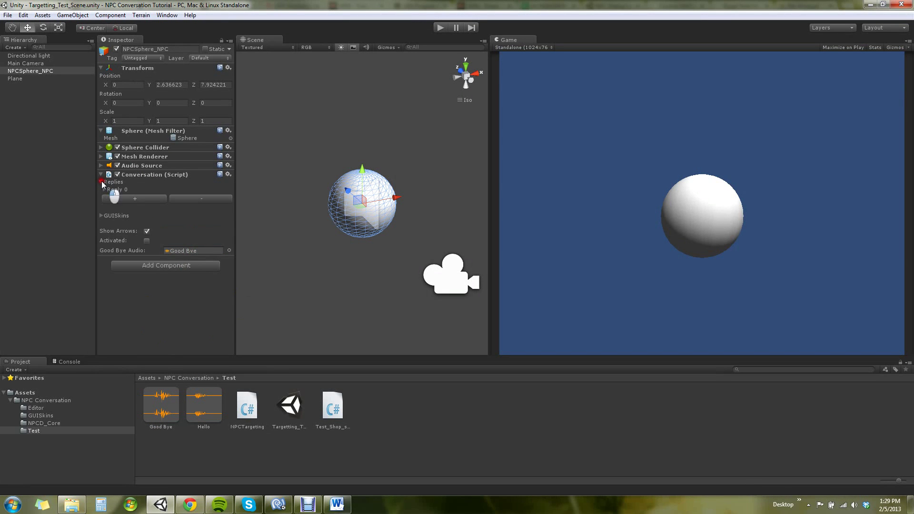
click(102, 183)
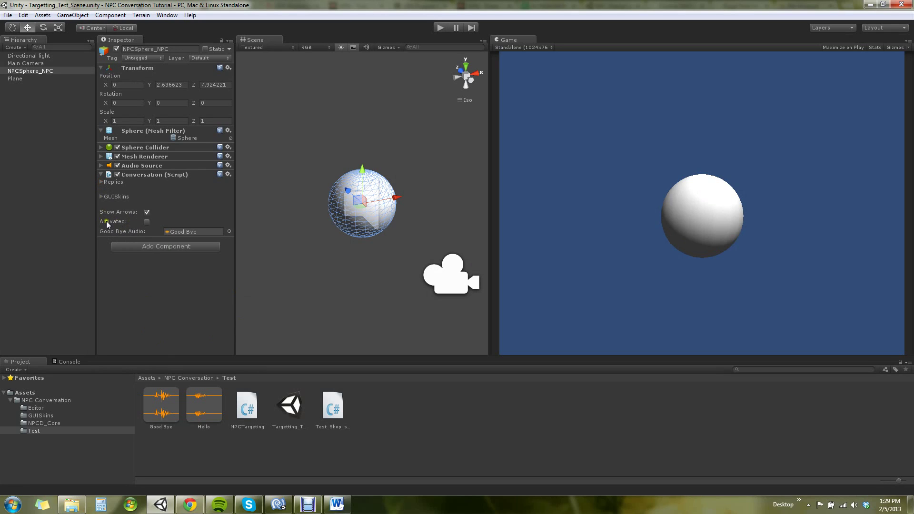
- Test-run the scene with the sphere's conversation activated, stop it, and inspect the error logged in the console
click(441, 33)
click(147, 222)
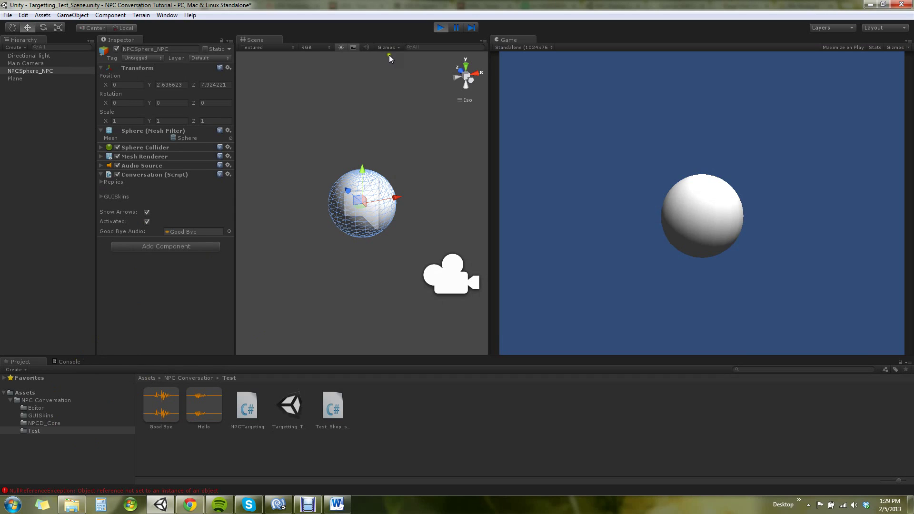
click(439, 27)
click(64, 361)
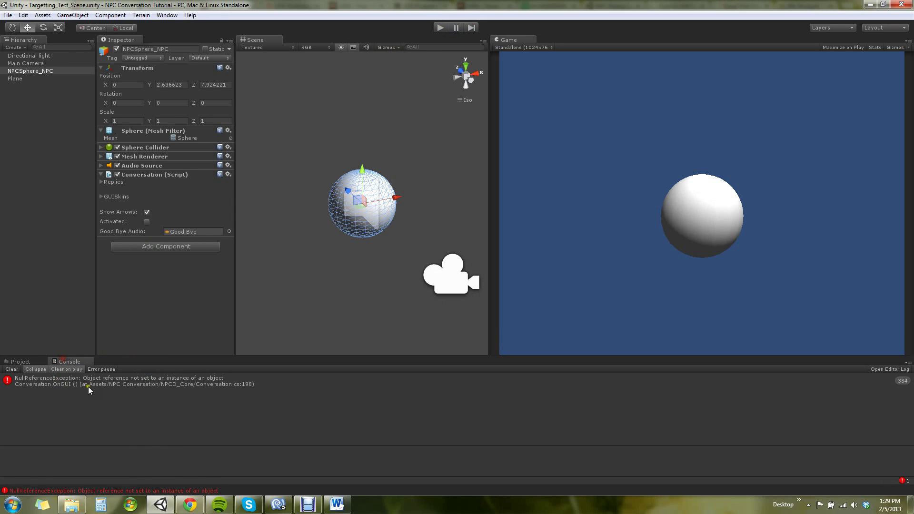
click(118, 384)
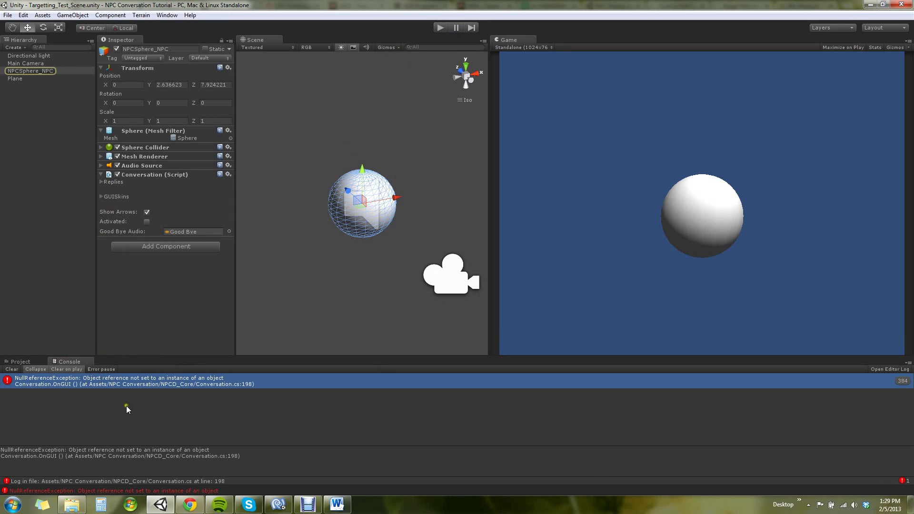
- Assign the Base, Reply_Normal, Reply_Selected, Phrase, Up and Down skins to the matching GUISkins slots of the Conversation script
click(101, 197)
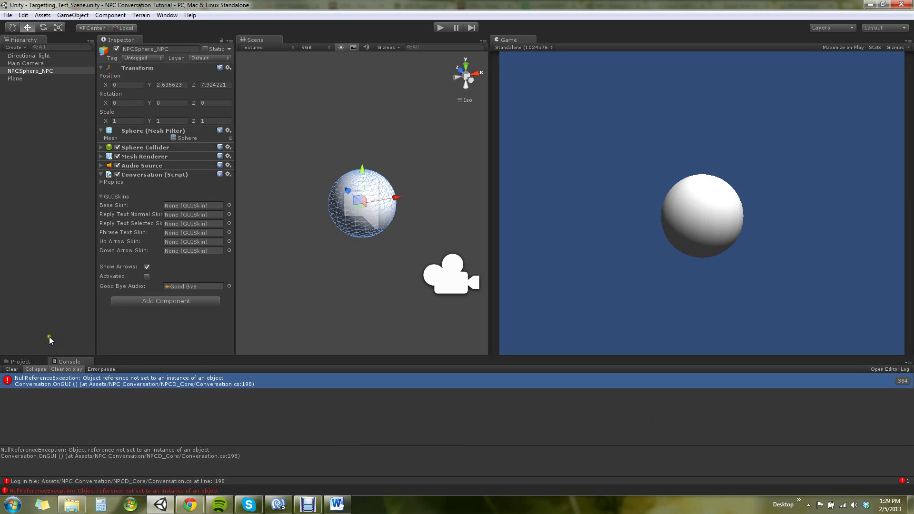
click(21, 365)
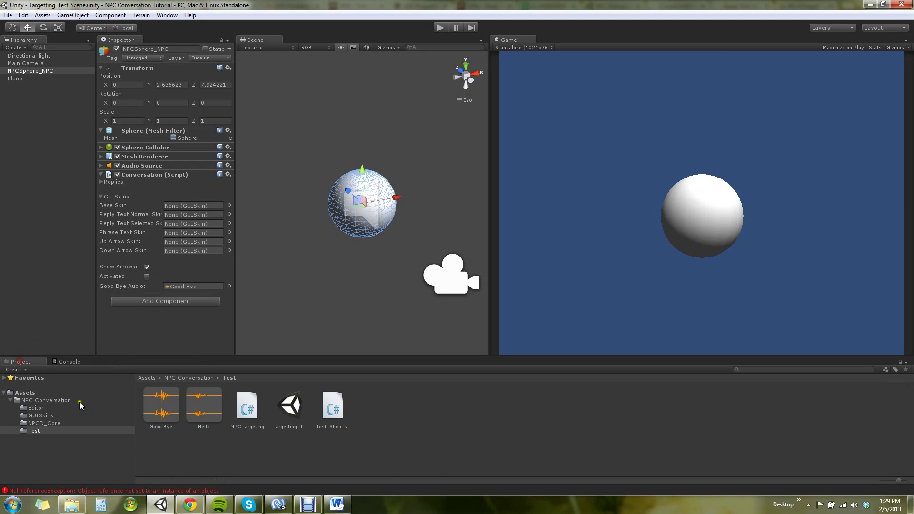
click(47, 415)
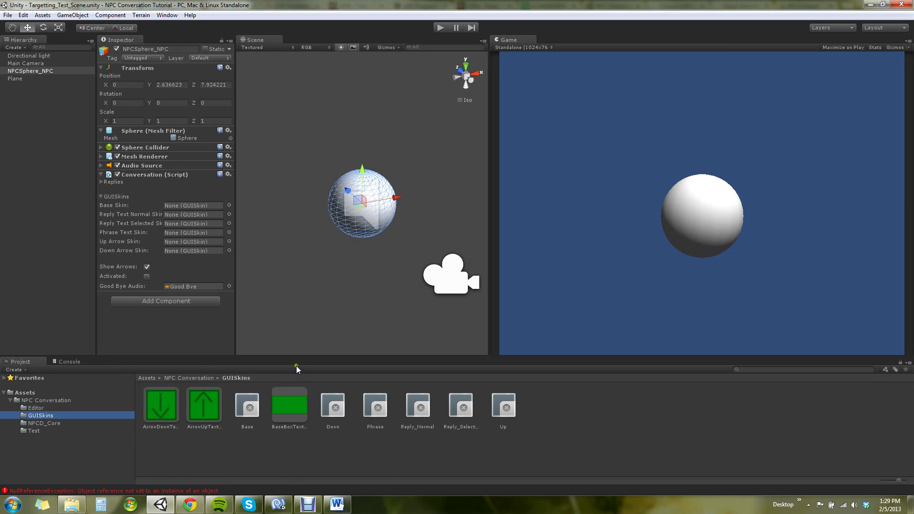
drag(256, 407, 202, 212)
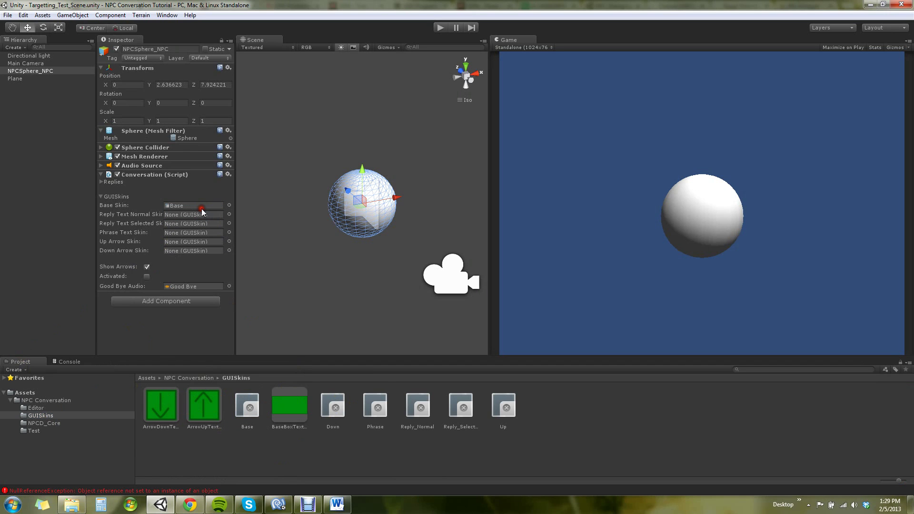
drag(417, 410, 213, 215)
drag(460, 408, 204, 223)
drag(371, 410, 197, 233)
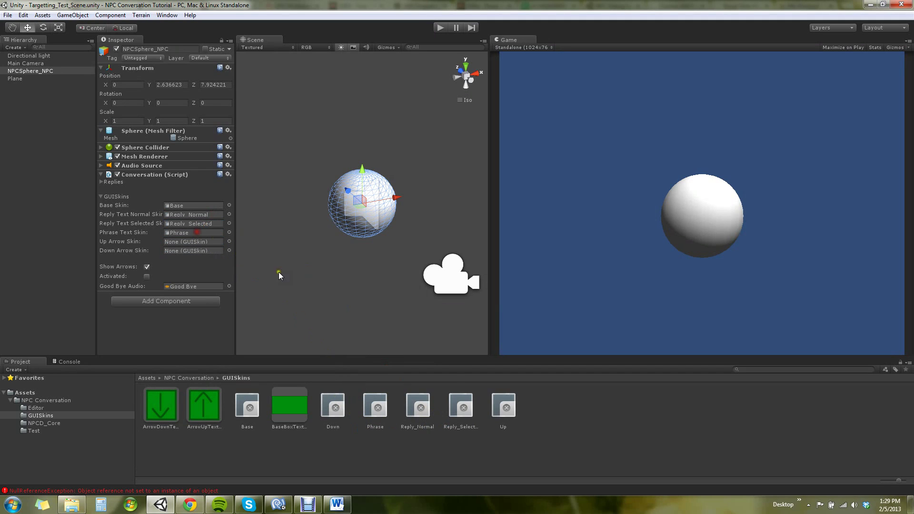
drag(502, 403, 187, 241)
drag(332, 406, 207, 251)
- Run the scene with the sphere's conversation activated, and inspect the Phrase skin, collapsing its Box settings
click(438, 29)
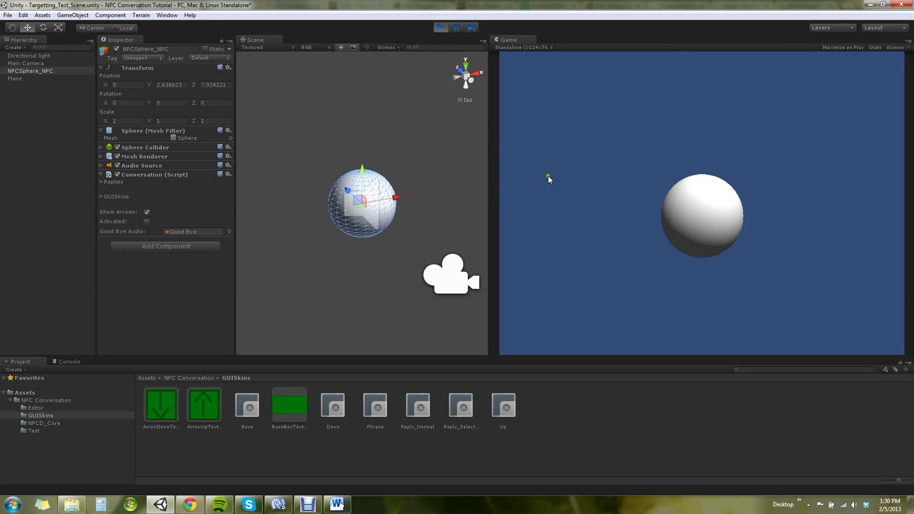
click(147, 222)
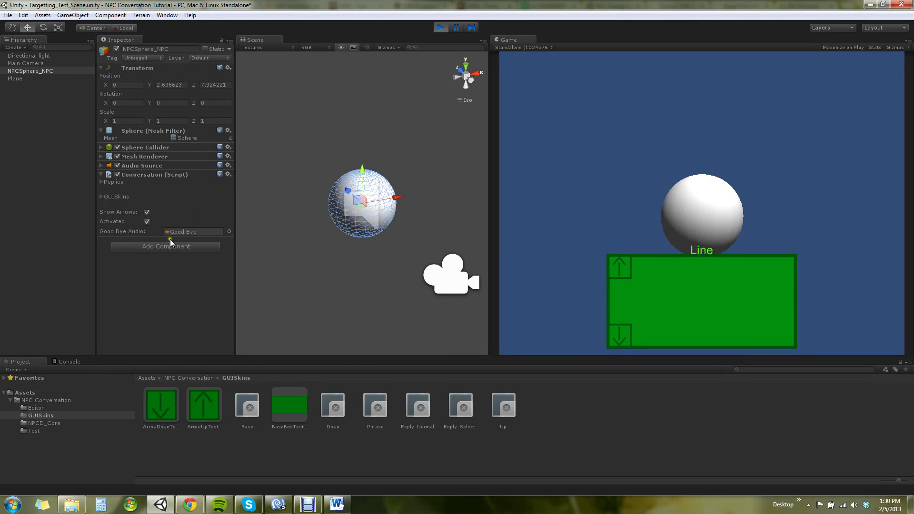
click(382, 411)
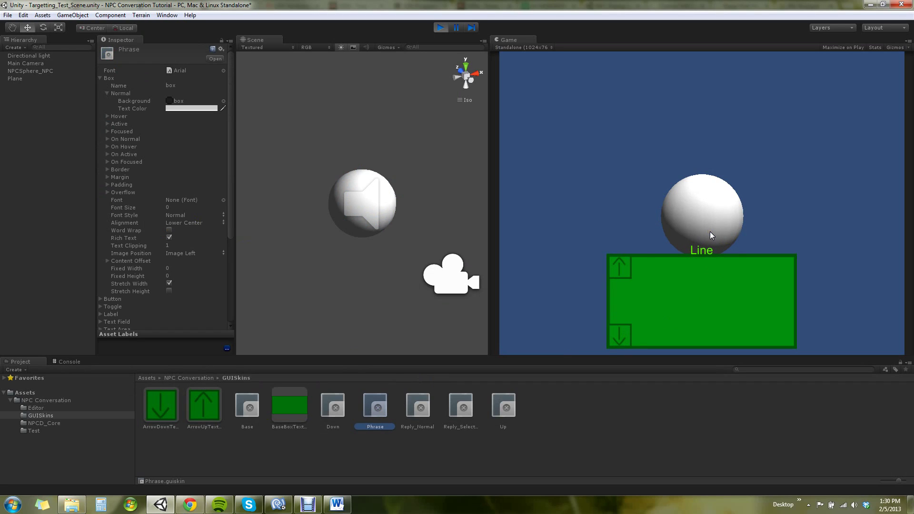
click(100, 78)
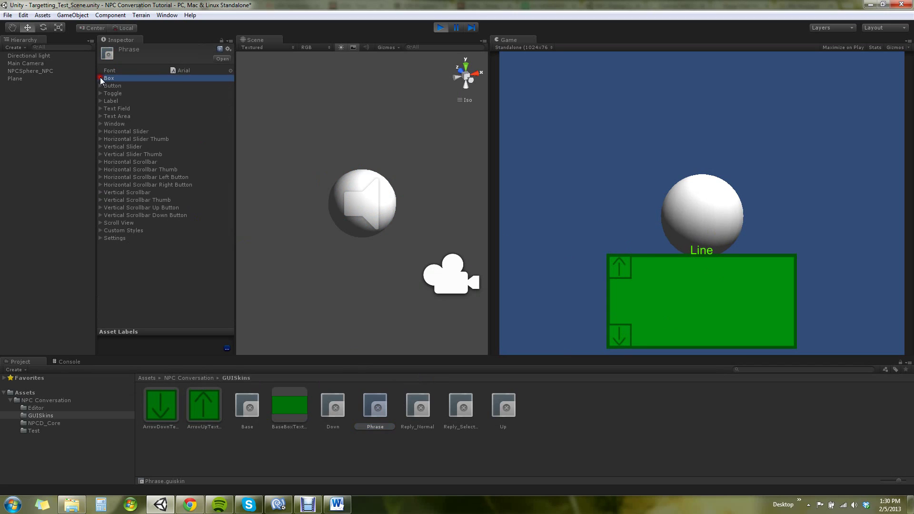
- Examine the normal text color of the Phrase skin's Label style, leaving the color picker without changes
click(102, 101)
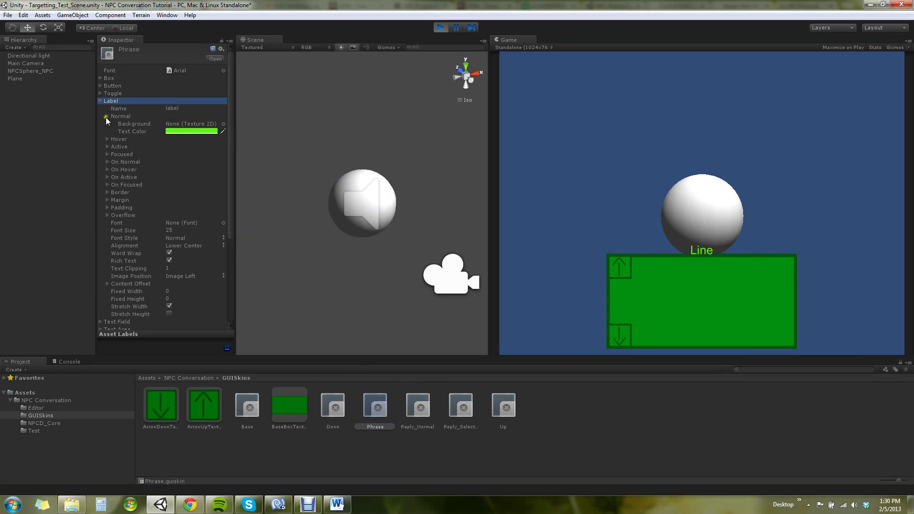
click(106, 116)
click(107, 117)
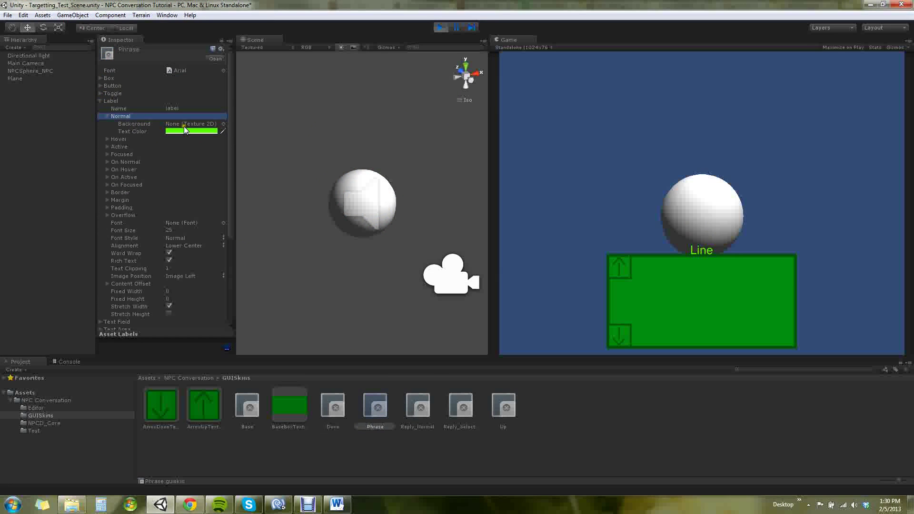
click(184, 129)
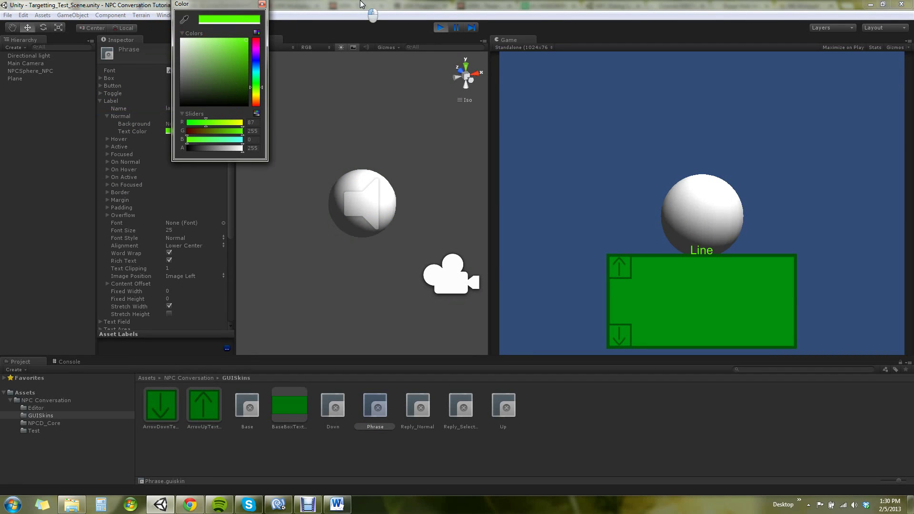
click(261, 4)
- Try a font size of 70 for the Phrase skin's Label and restore it to 25
click(149, 230)
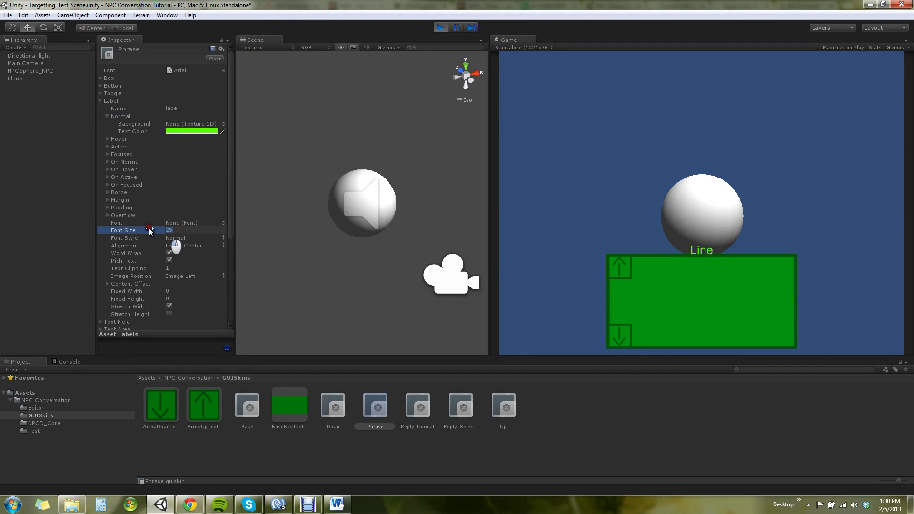
text(70)
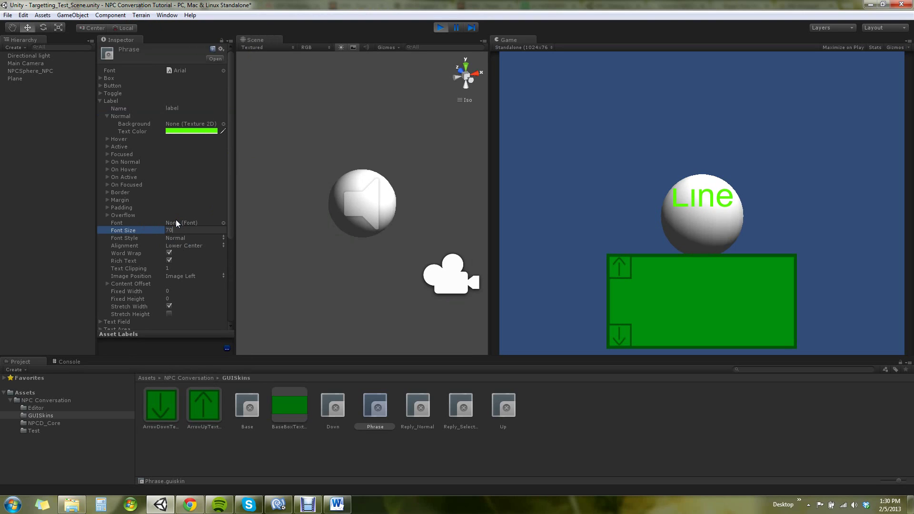
key(BackSpace)
key(BackSpace)
text(25)
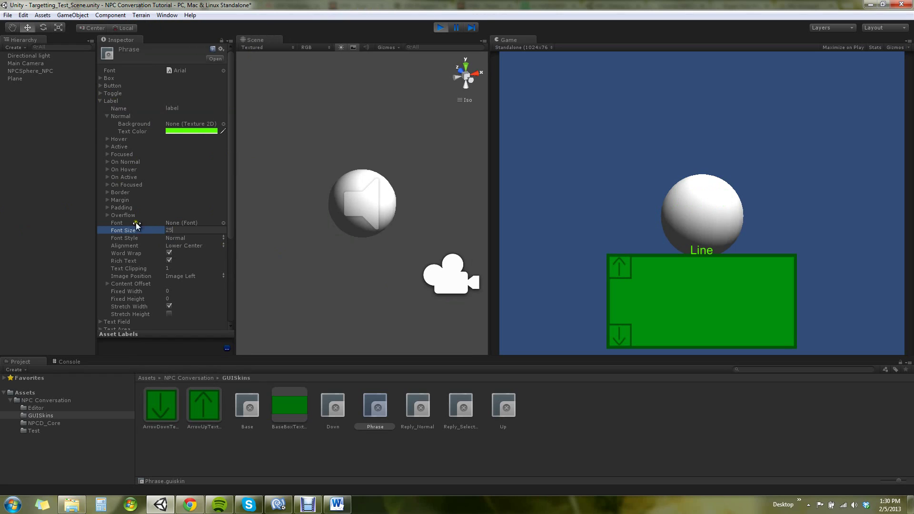
- Inspect the Box background textures of the Base, Up and Down skins, including the Down skin's hover settings
click(253, 416)
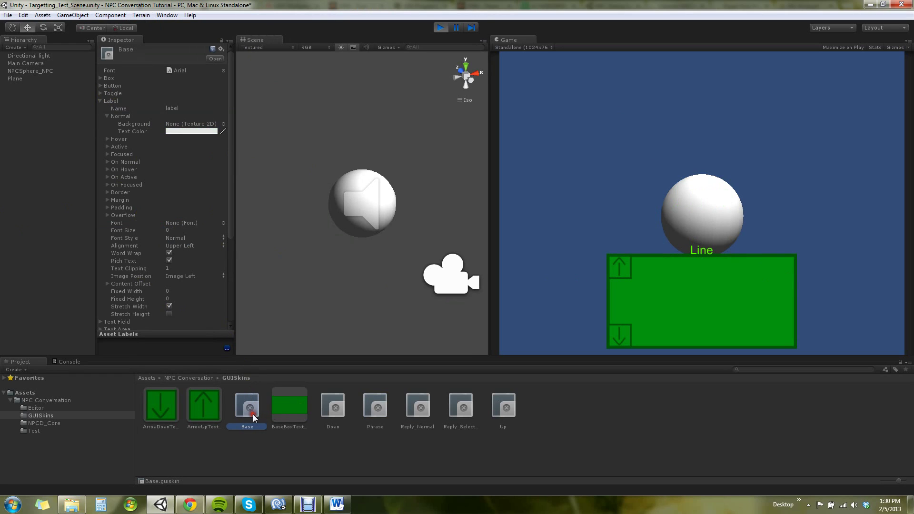
click(99, 101)
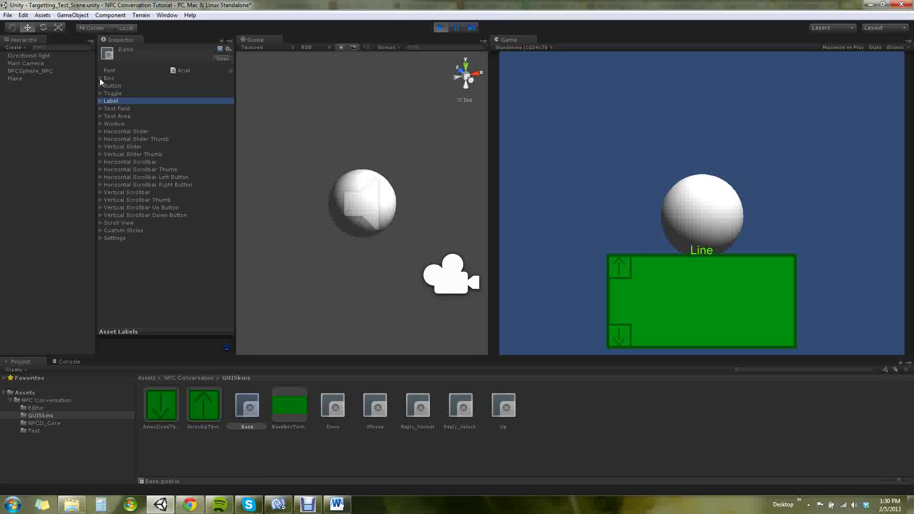
click(100, 78)
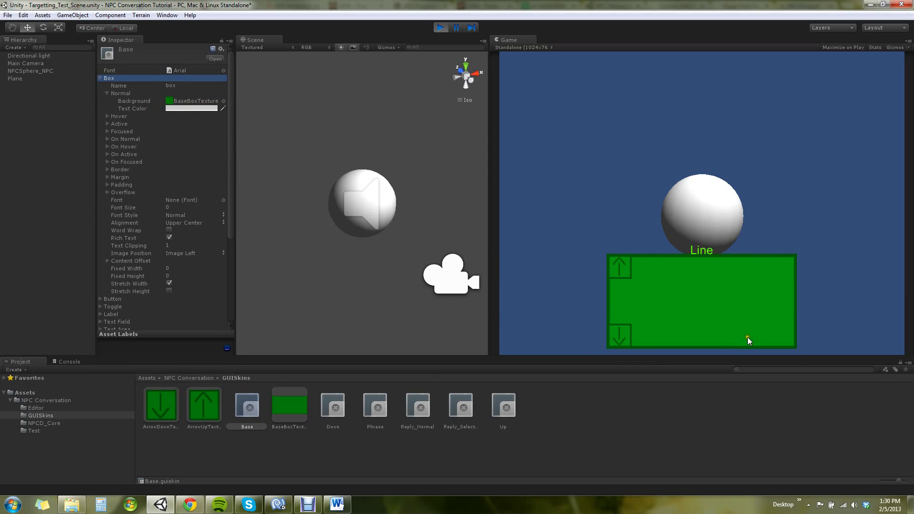
click(514, 414)
click(334, 404)
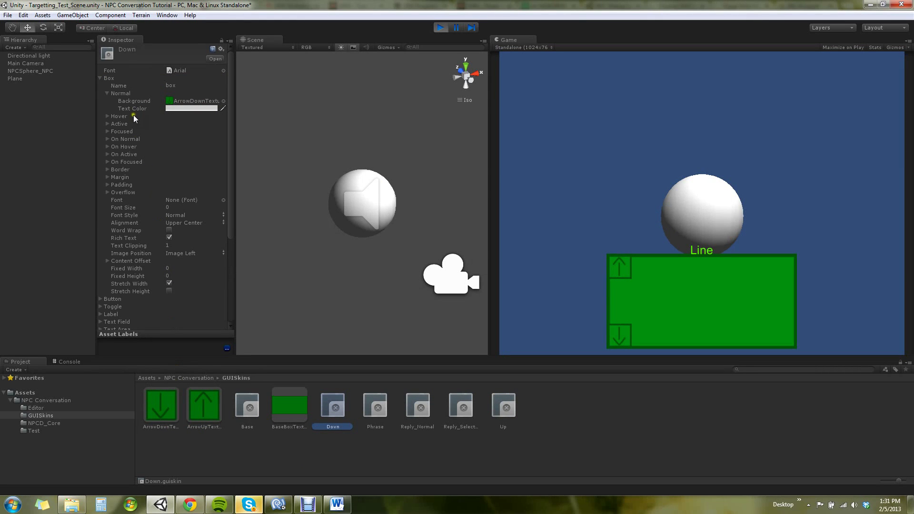
click(106, 116)
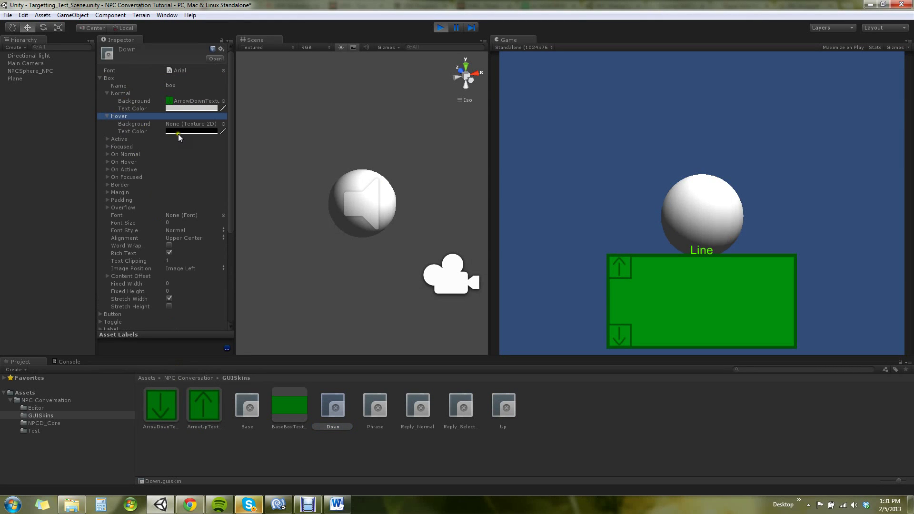
click(105, 116)
click(108, 95)
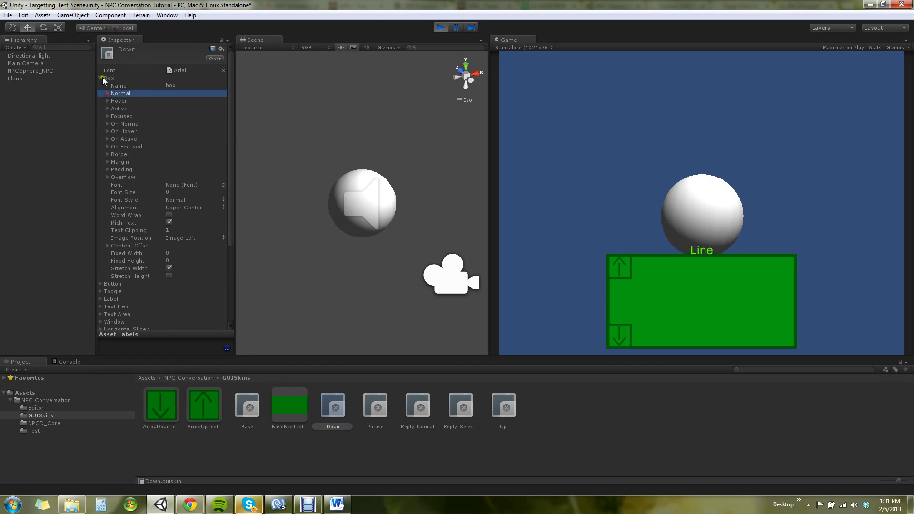
click(101, 78)
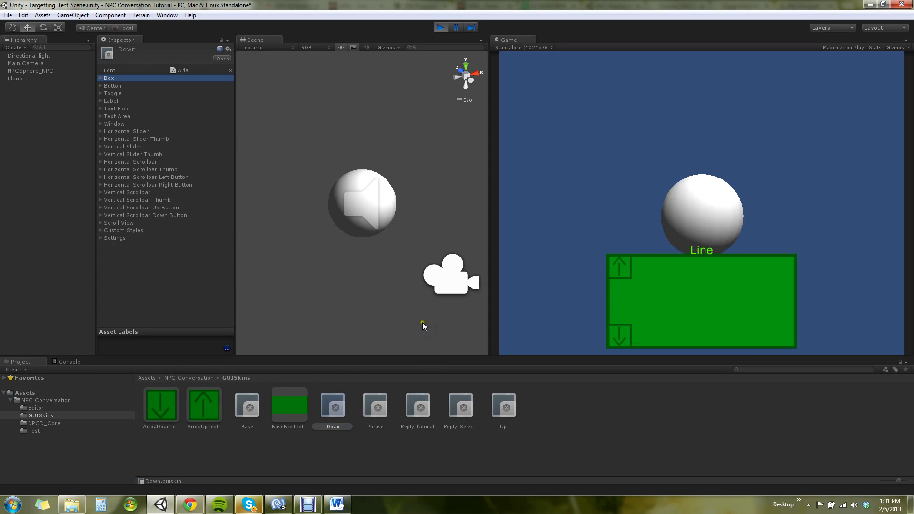
- Compare the Label and Box text settings of the Reply_Selected skin with the Box settings of Reply_Normal
click(412, 424)
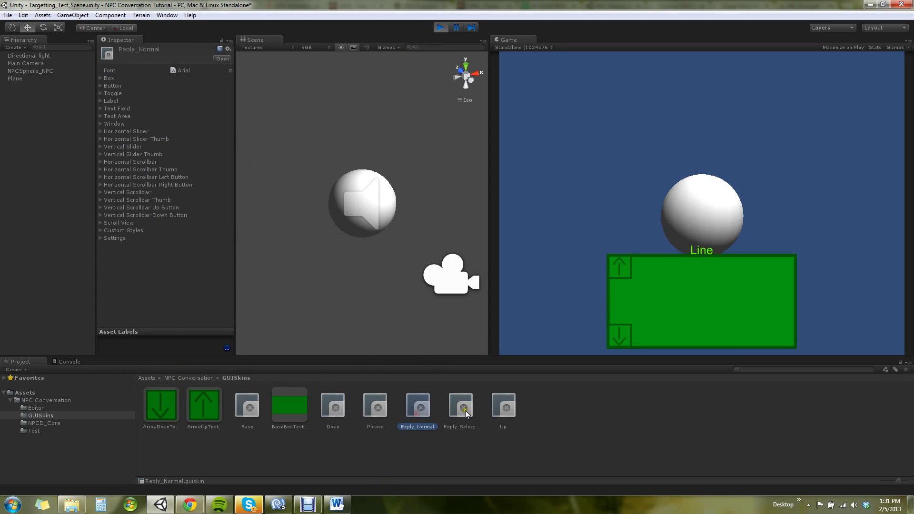
click(465, 410)
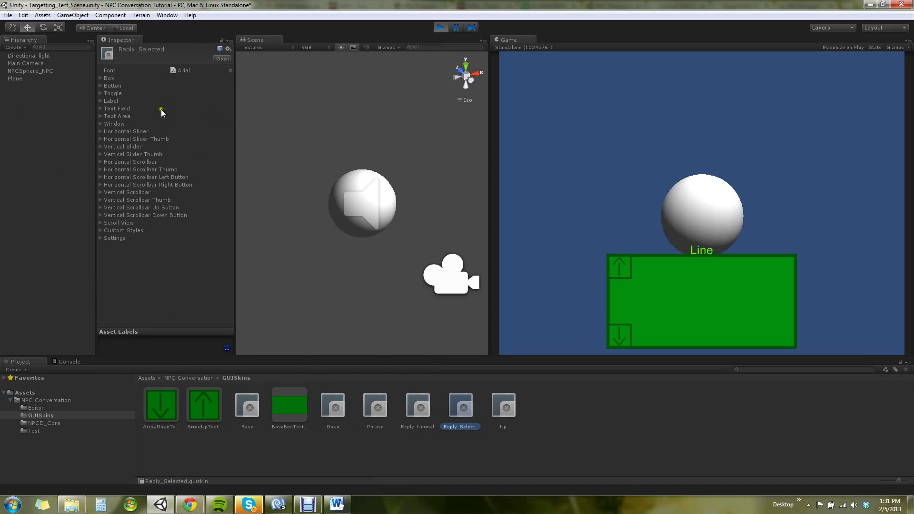
click(102, 101)
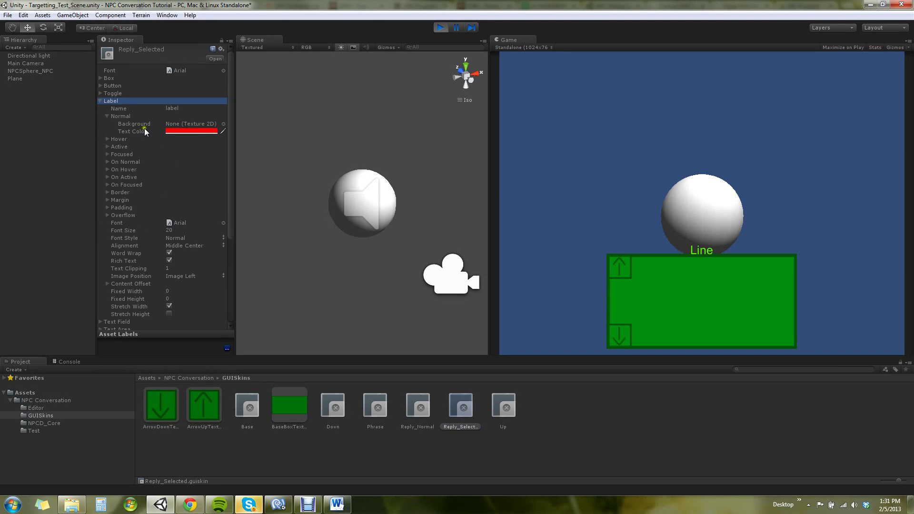
click(101, 101)
click(102, 78)
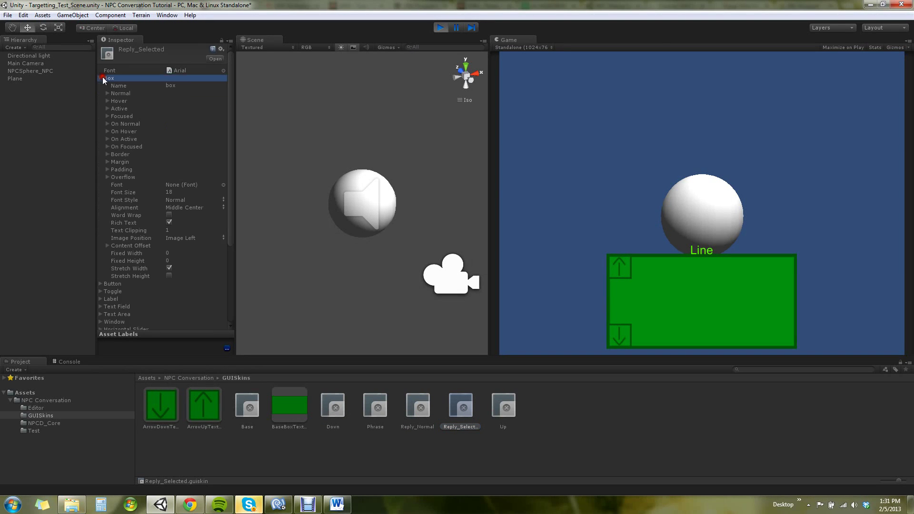
click(107, 94)
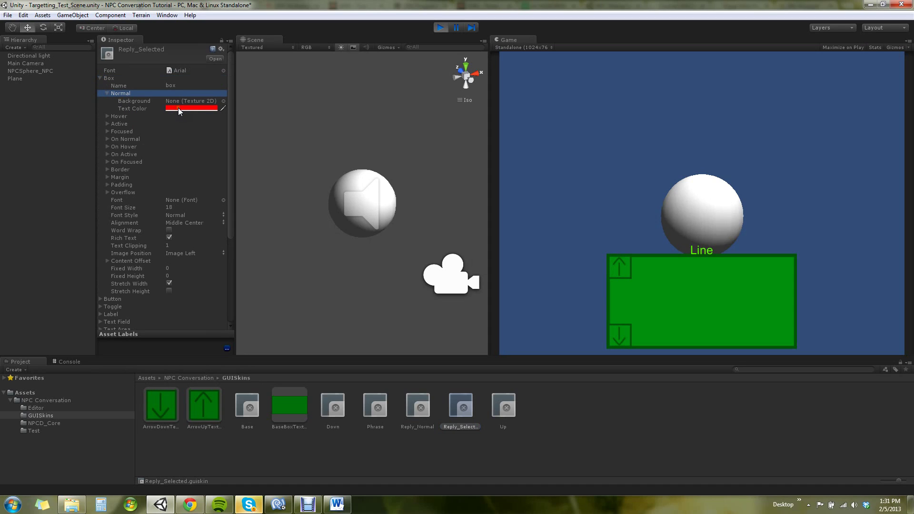
click(425, 410)
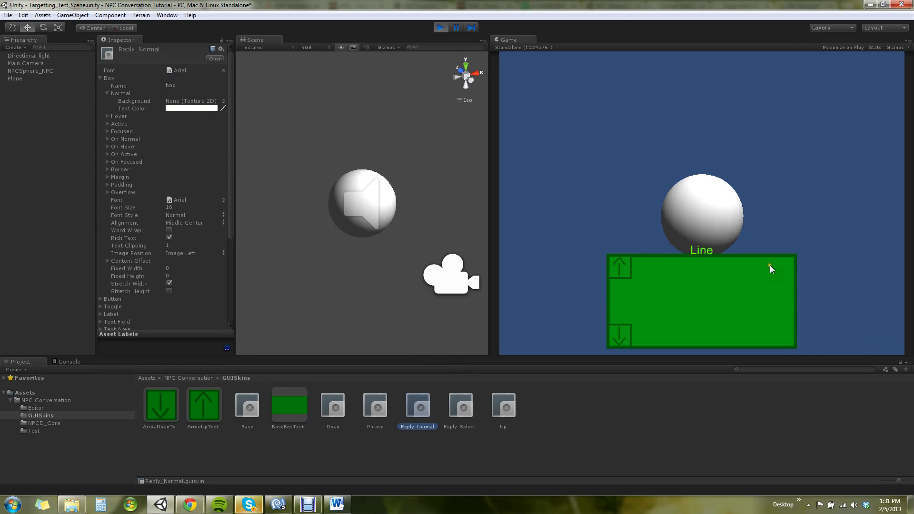
- Stop the running scene and set the Line of NPCSphere_NPC's Reply 0 to "Hello, I am a NPC"
click(438, 28)
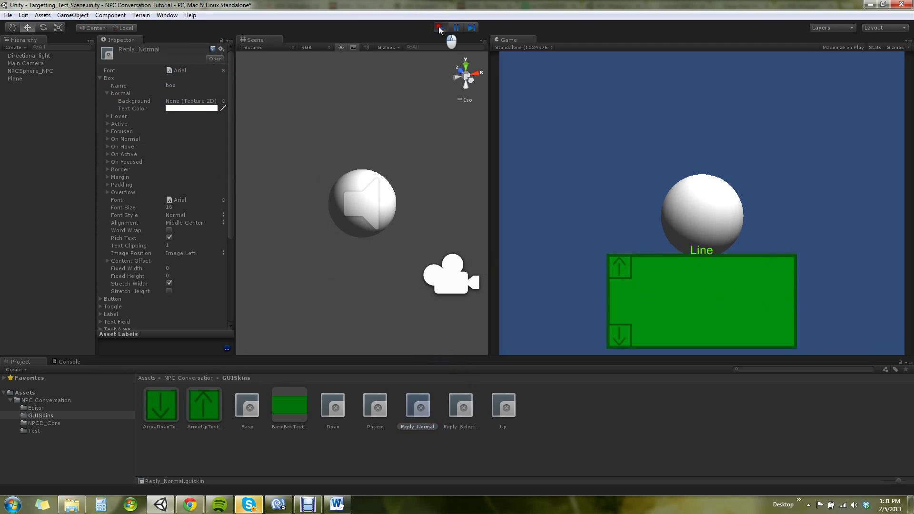
click(19, 71)
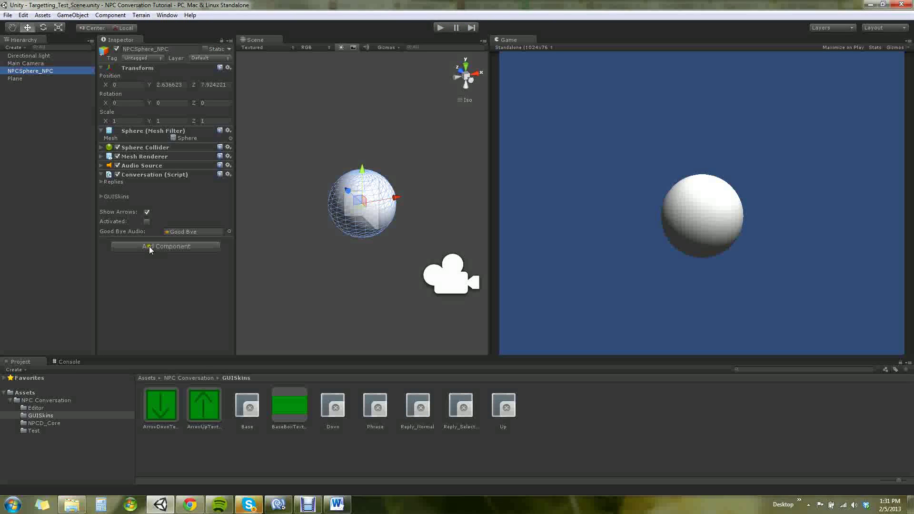
click(102, 182)
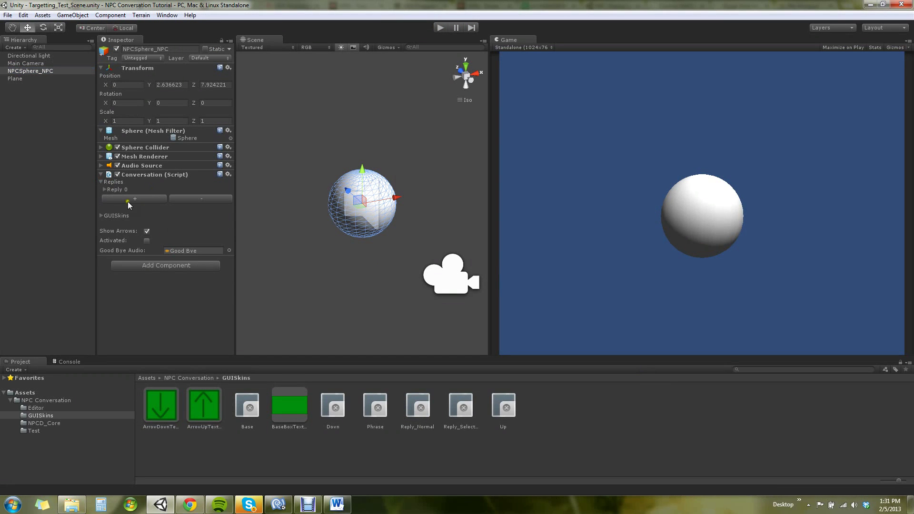
click(104, 189)
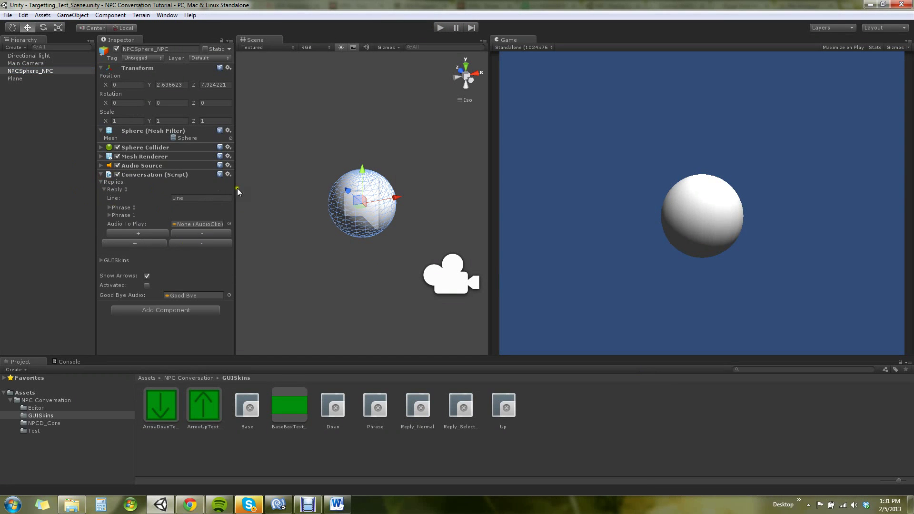
click(169, 198)
key(BackSpace)
text(Helloo I am a NPC)
click(189, 196)
text(,)
- Set Reply 0's Phrase 0 to "Hi NPC!" and Phrase 1 to "Goodbye NPC!"
click(109, 208)
click(218, 217)
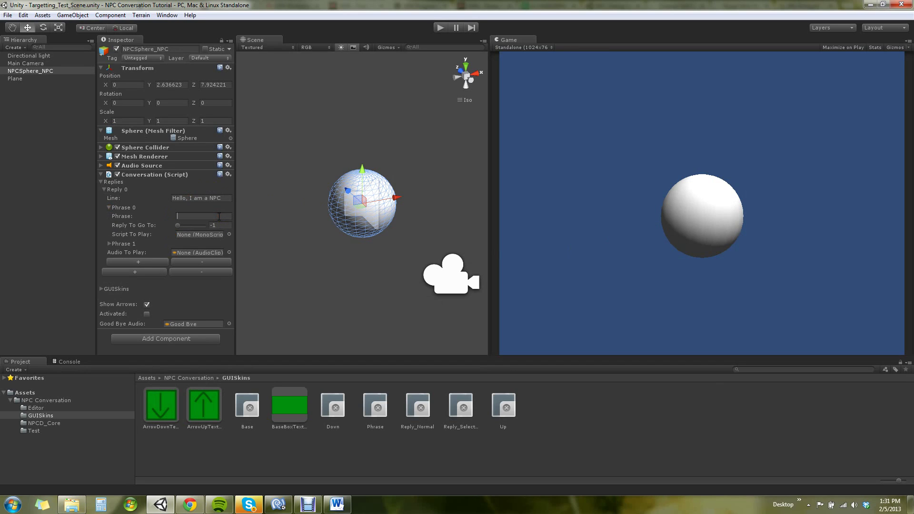
text(Hi NPC!)
click(109, 244)
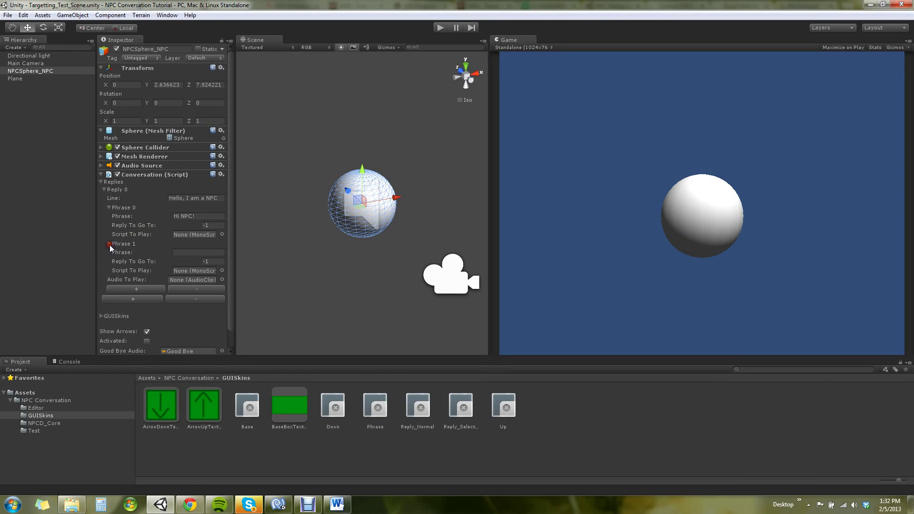
click(180, 252)
text(Goodbye NPC!)
- Check the Reply To Go To value of Reply 0's first phrase
click(110, 190)
click(106, 190)
click(107, 208)
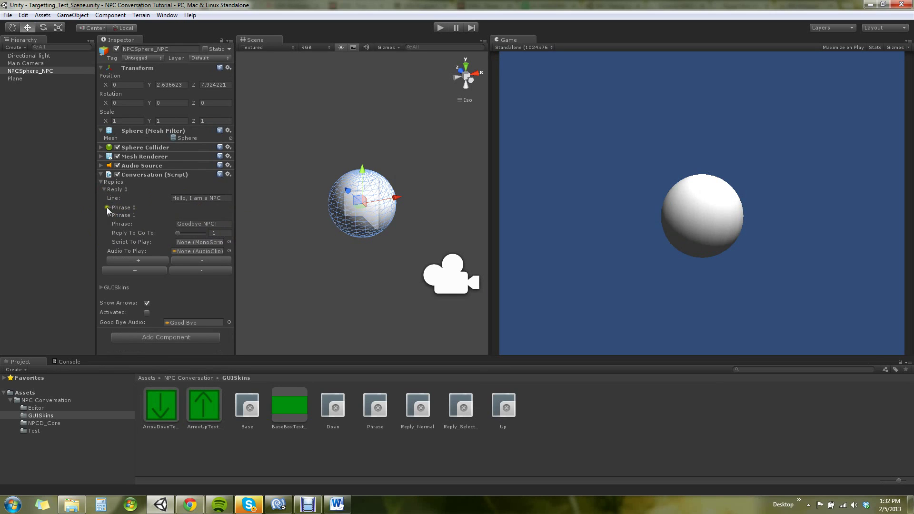
click(107, 208)
click(214, 226)
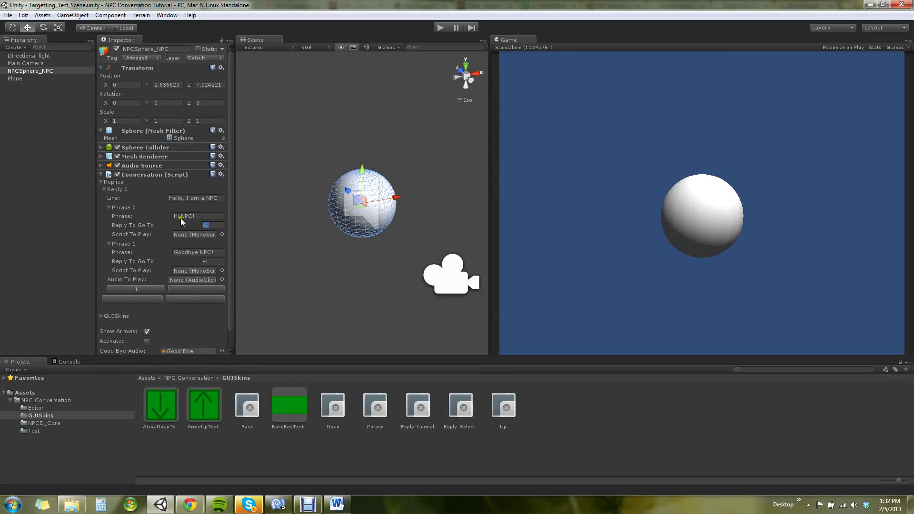
- Run the scene, activate the sphere's conversation, try both phrases and the scroll arrows, choose "Hi NPC!" and stop the run
click(438, 30)
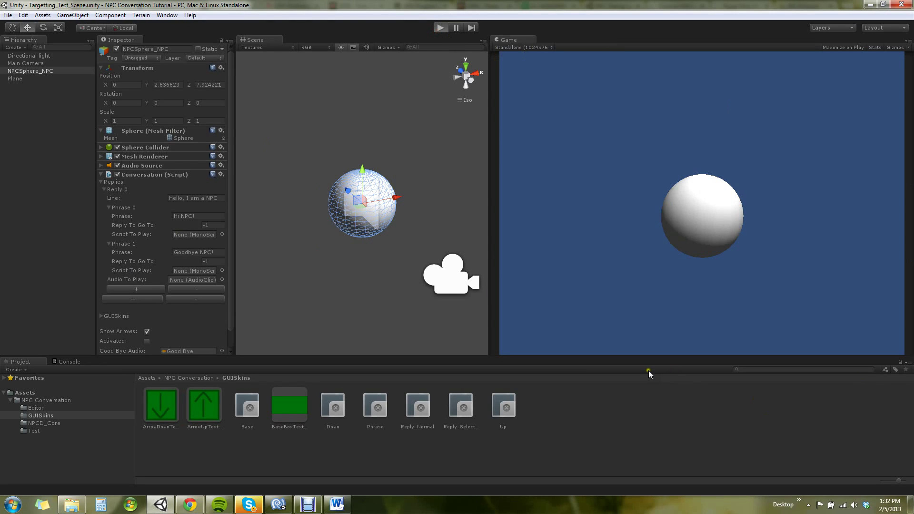
key(e)
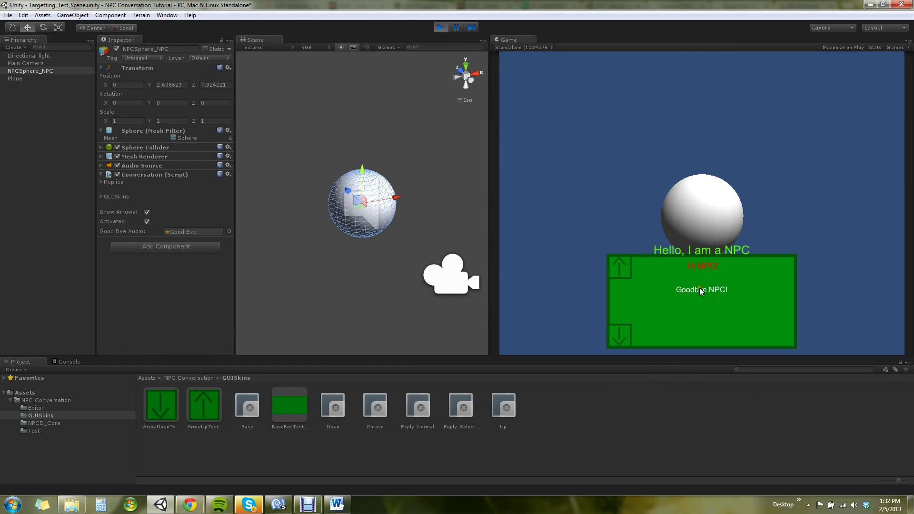
click(706, 288)
click(707, 265)
click(705, 294)
click(619, 267)
click(623, 335)
click(615, 264)
click(621, 340)
click(616, 264)
click(616, 265)
click(701, 262)
click(700, 266)
click(700, 266)
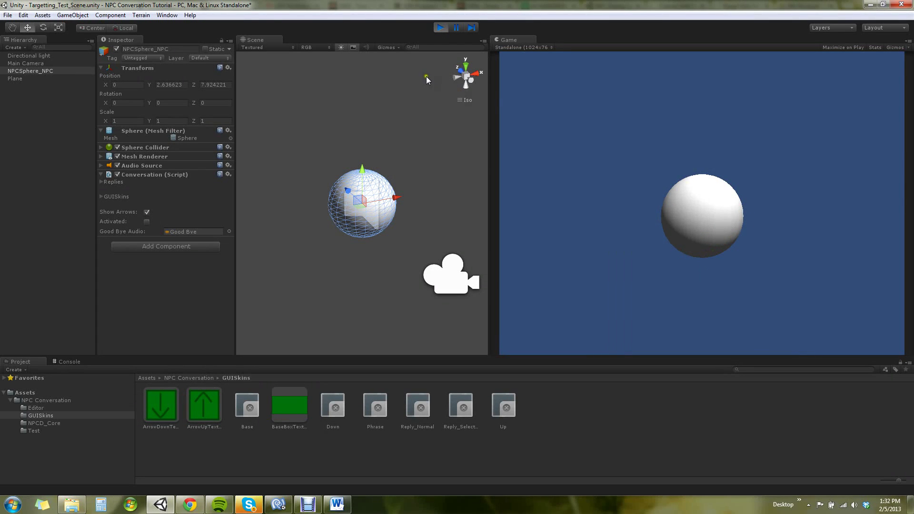
click(441, 27)
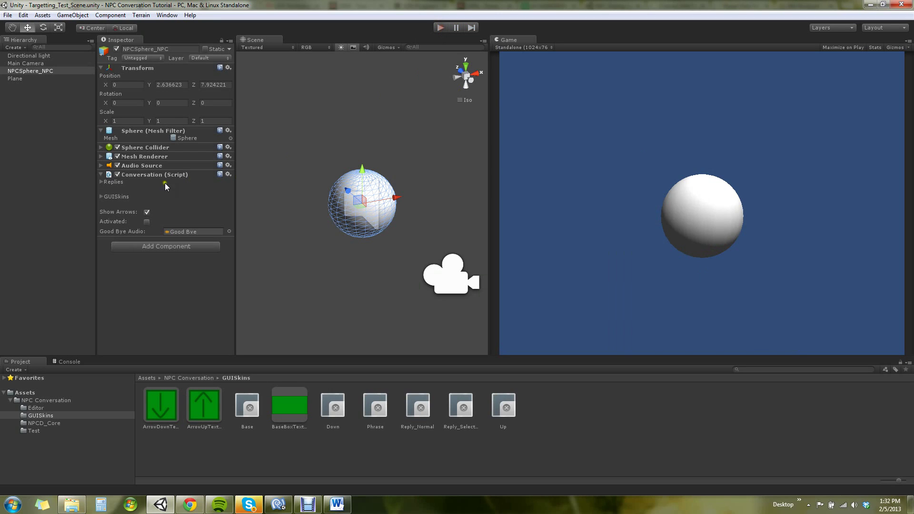
- Review the script and audio slots of Reply 0 and its two phrases, and collapse the reply
click(101, 184)
click(104, 190)
click(108, 207)
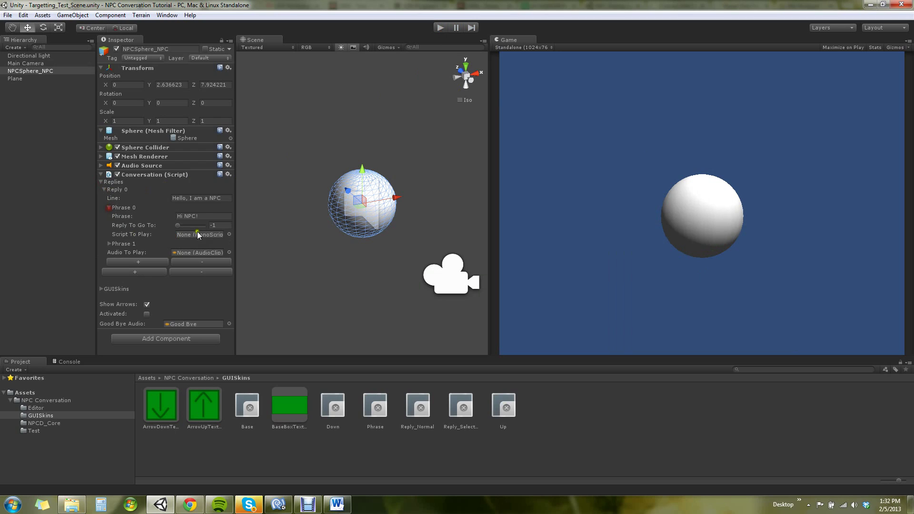
click(110, 244)
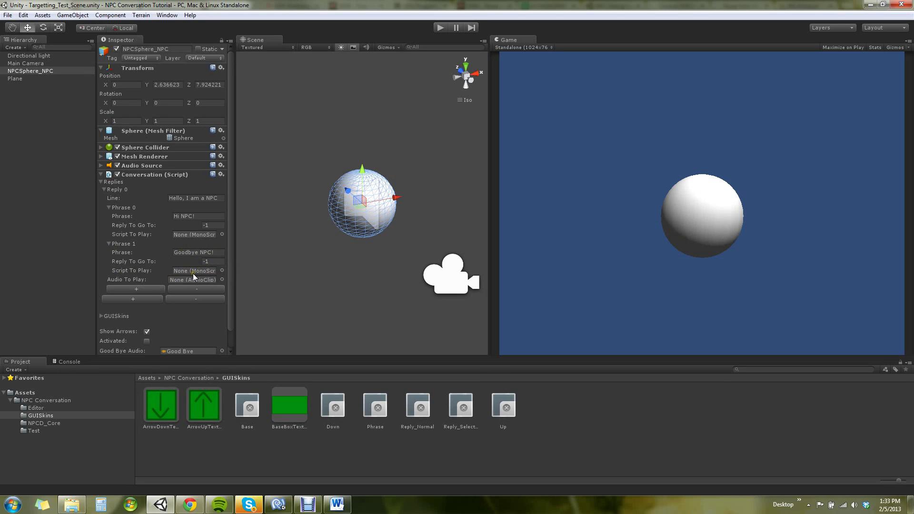
click(108, 244)
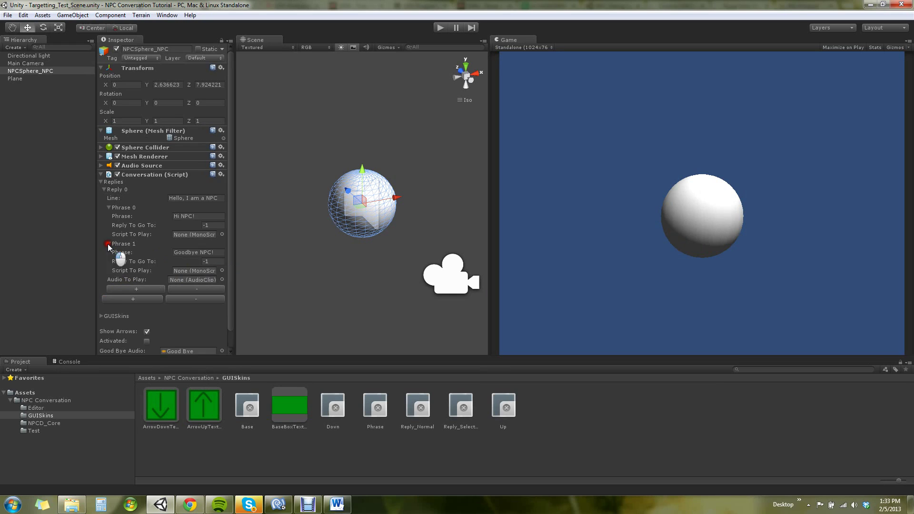
click(109, 207)
click(104, 190)
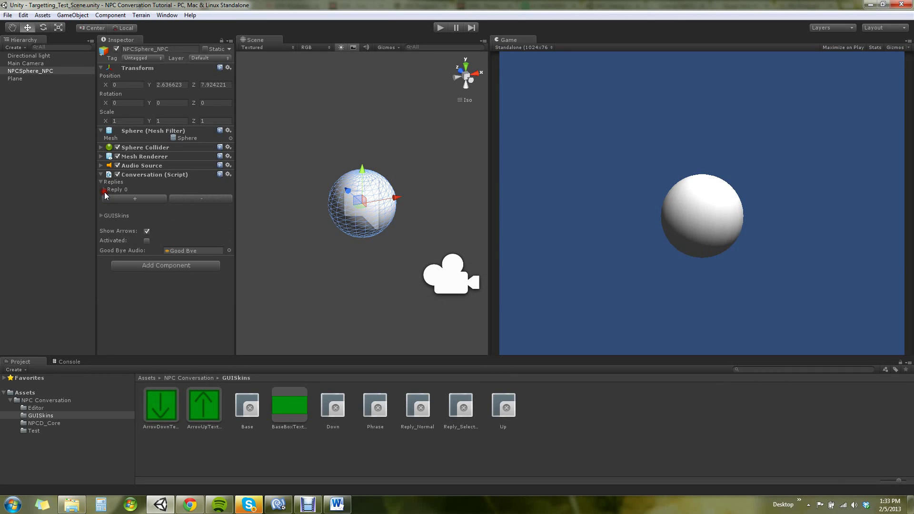
- Assign the Hello audio clip from the Test folder as Reply 0's Audio To Play
click(105, 190)
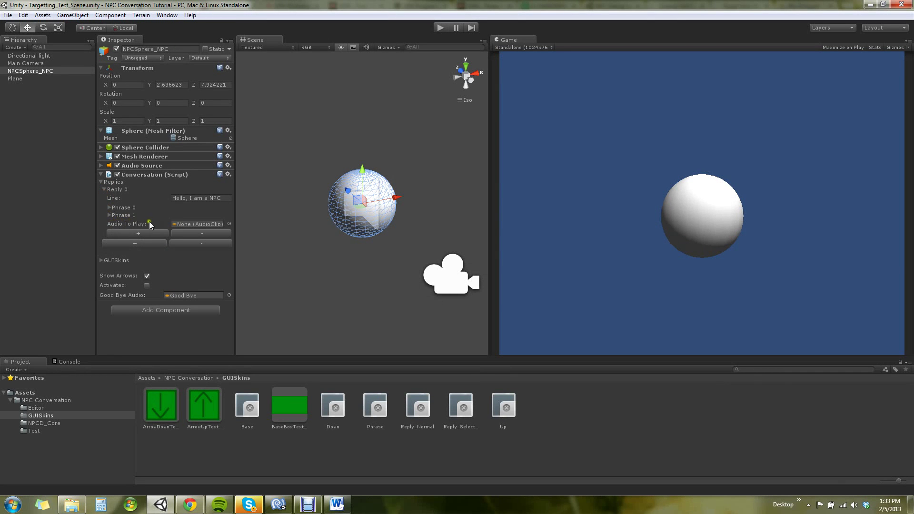
click(33, 430)
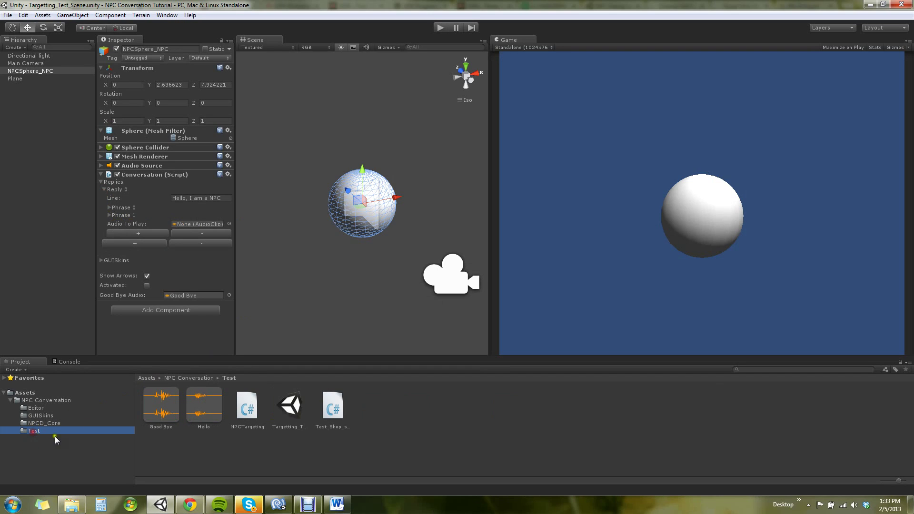
click(104, 189)
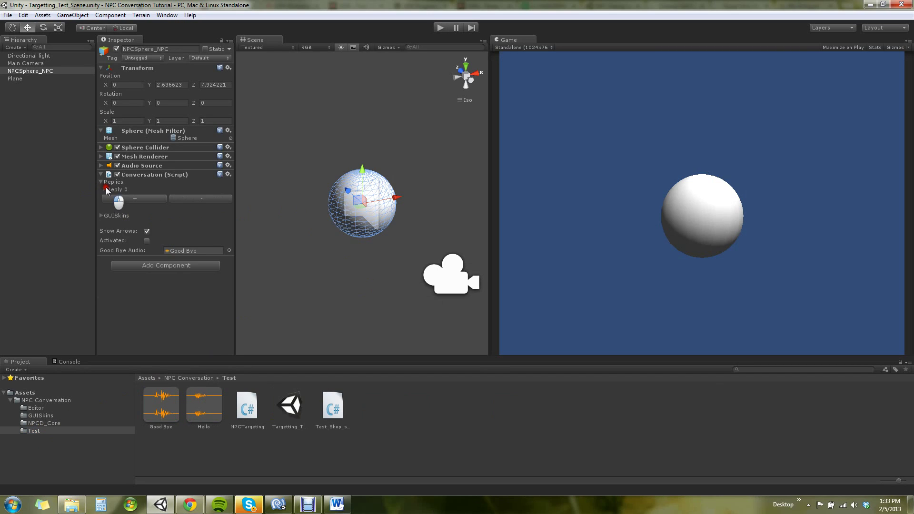
click(105, 189)
drag(202, 415, 202, 224)
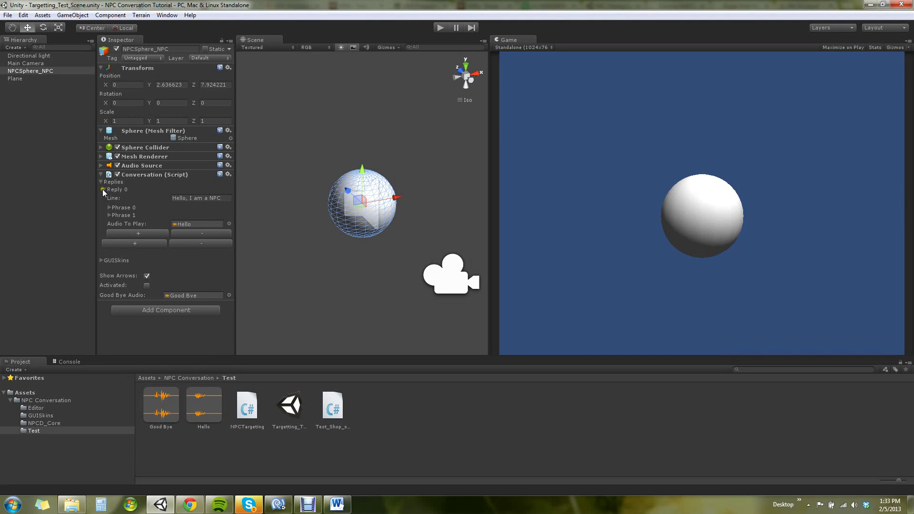
- Run the scene, start the sphere's conversation to test the greeting audio, and stop the run
click(441, 27)
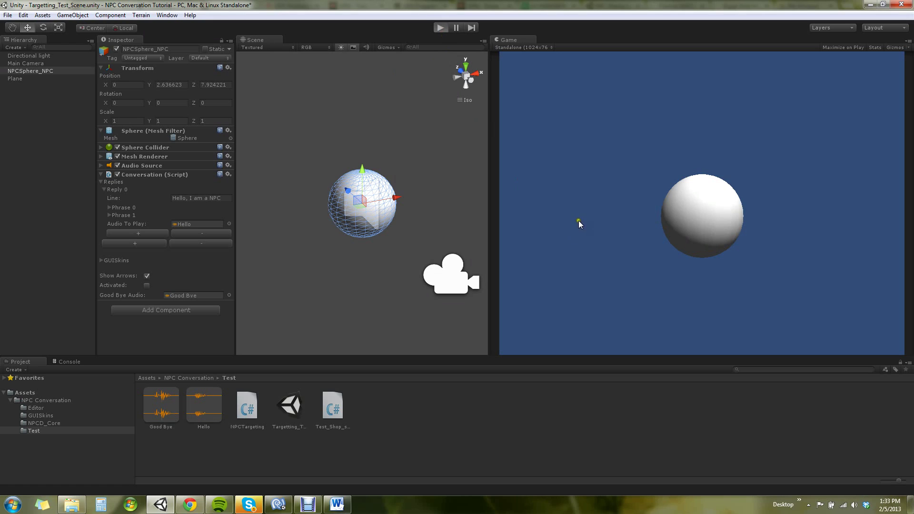
click(710, 196)
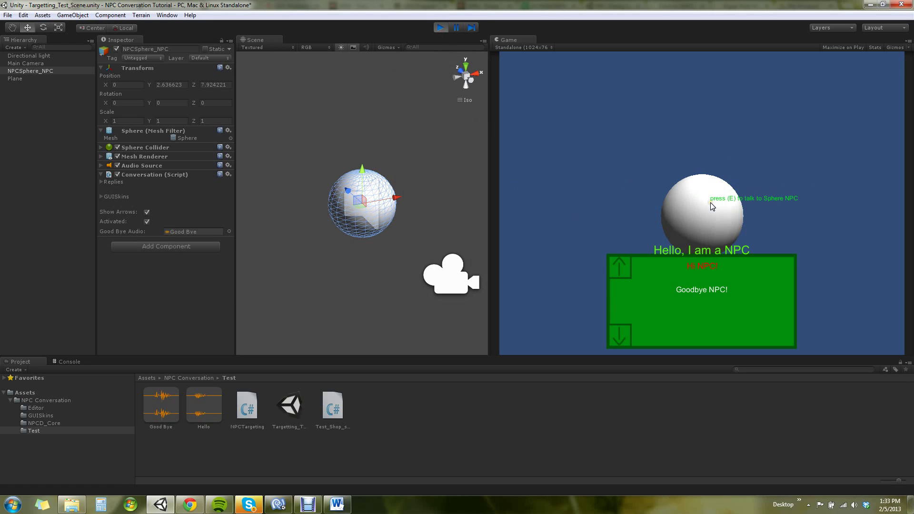
click(440, 27)
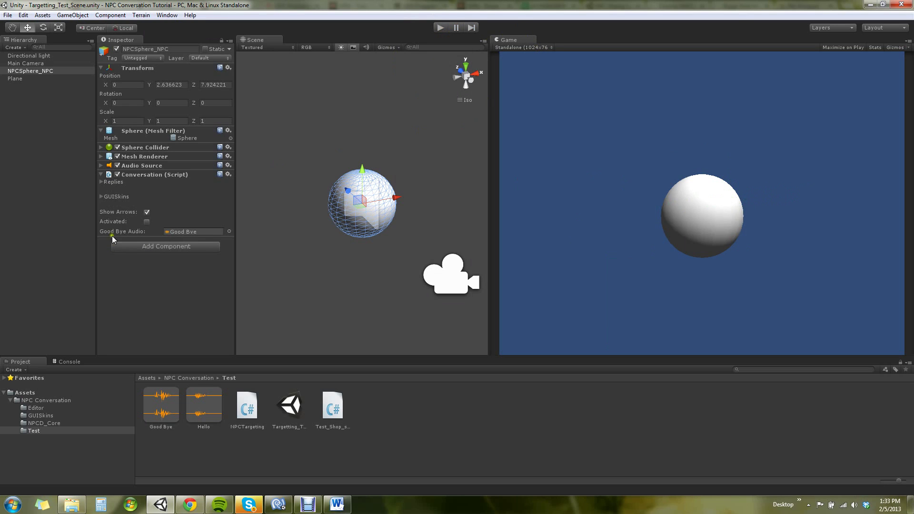
- Add a second reply to the sphere's Conversation script and expand its settings
click(101, 182)
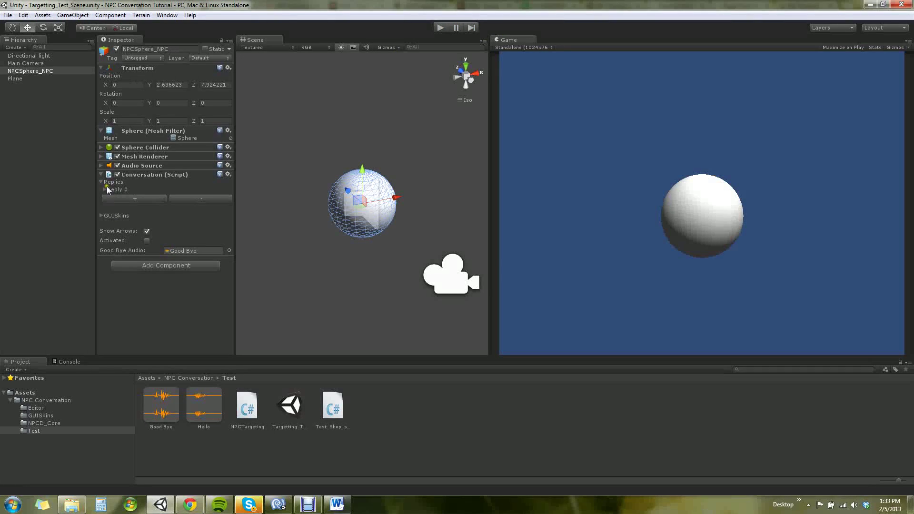
click(104, 190)
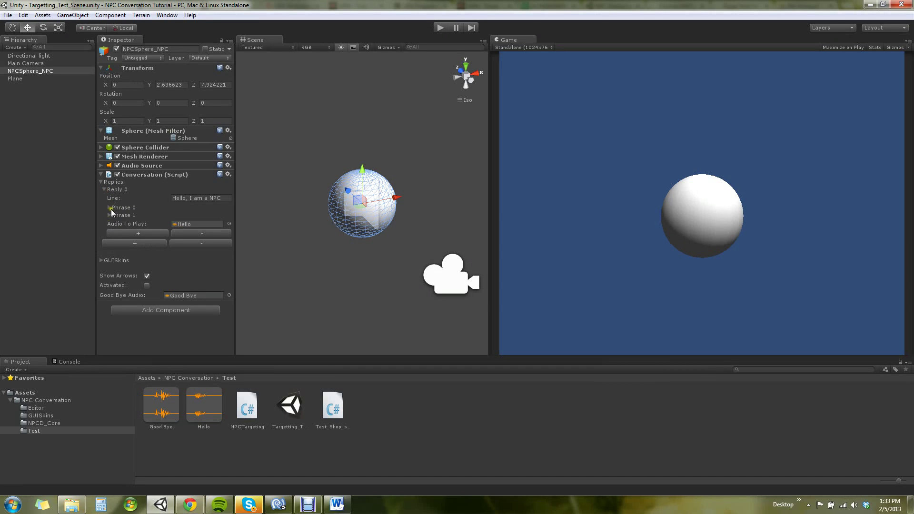
click(102, 190)
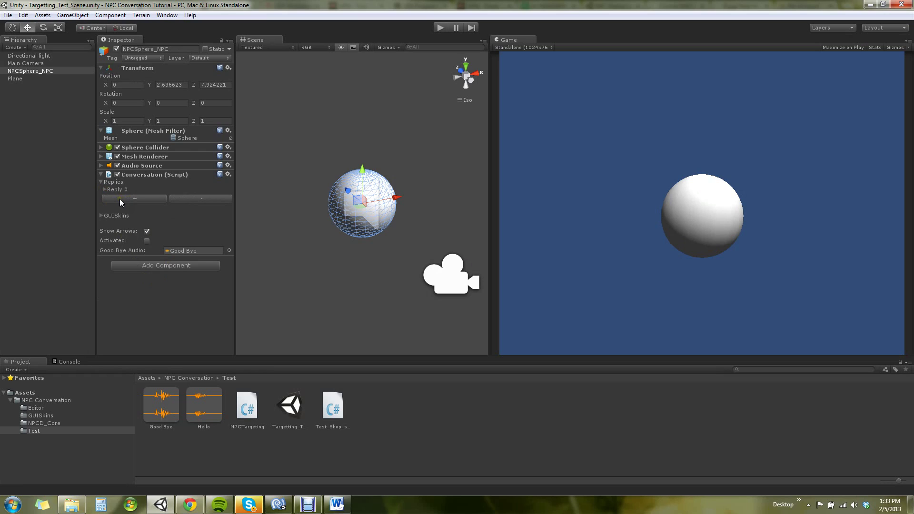
click(119, 198)
click(103, 197)
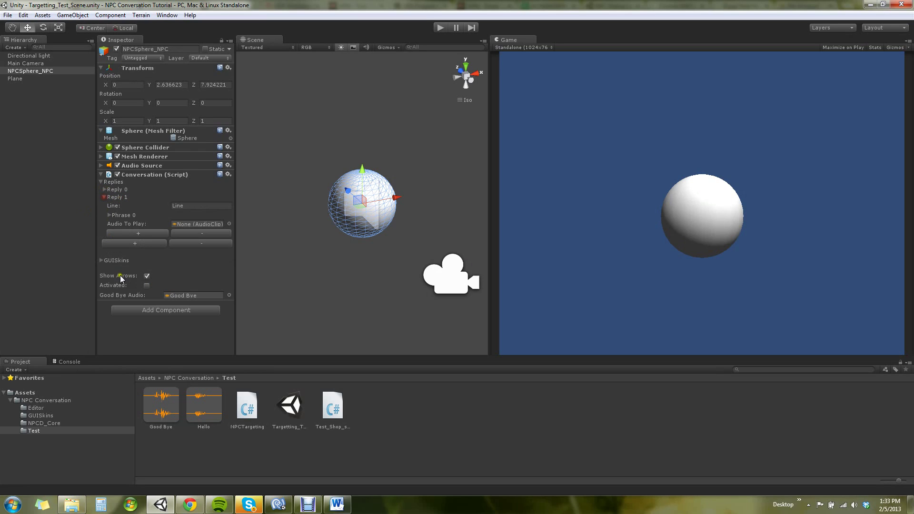
- Set Reply To Go To to 1 for Reply 0's "Hi NPC!" phrase
click(105, 189)
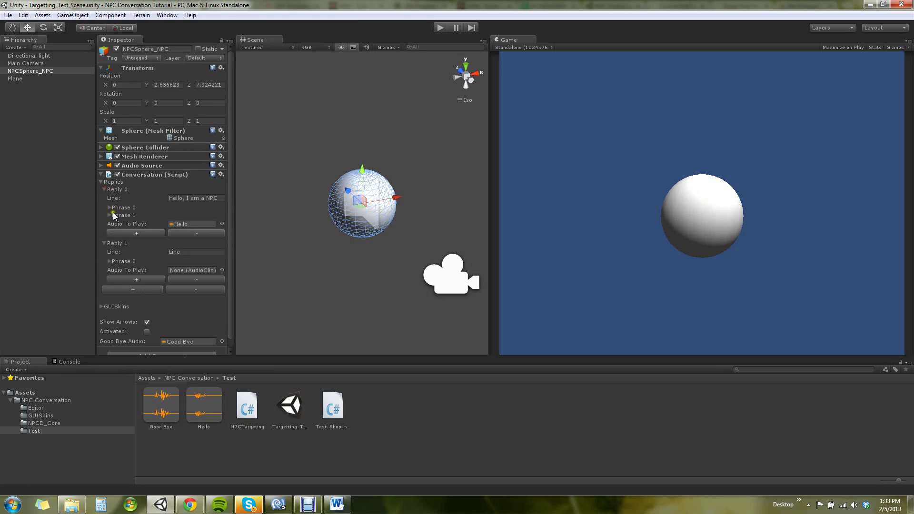
click(109, 208)
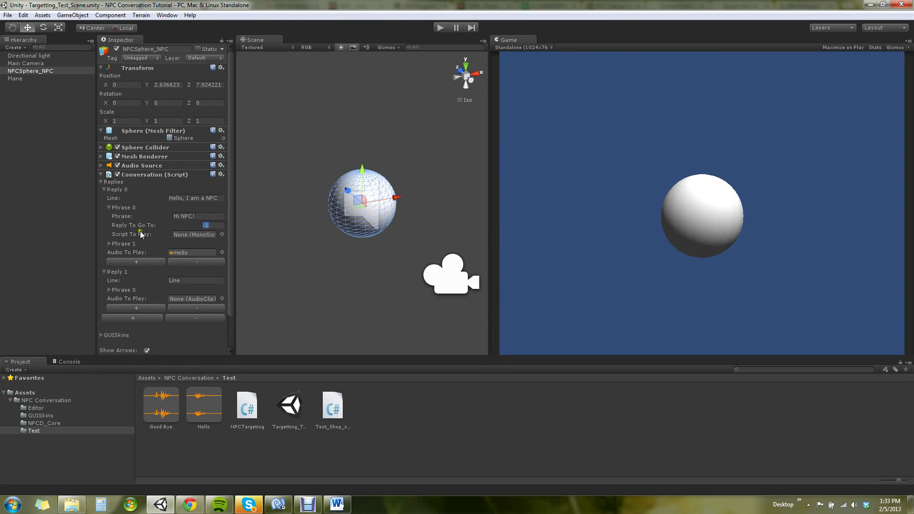
text(1)
- Set Reply 1's line to "No one ever says hi to me!"
drag(194, 281, 151, 277)
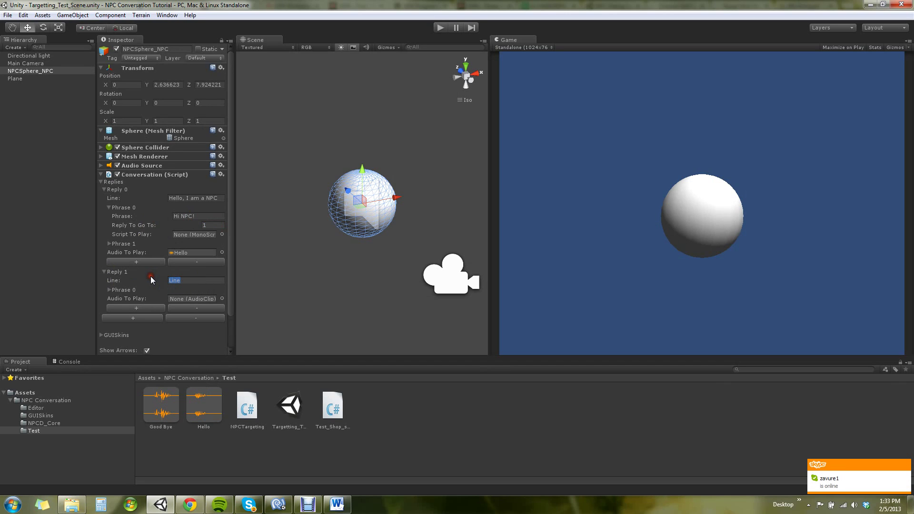
text(N)
text(o one eve)
text(r says hi)
text( to me!)
- Set Reply 1's Phrase 0 to "Ok... Store Please?" and assign Test_Shop_script as its Script To Play
click(108, 289)
click(191, 298)
text(O)
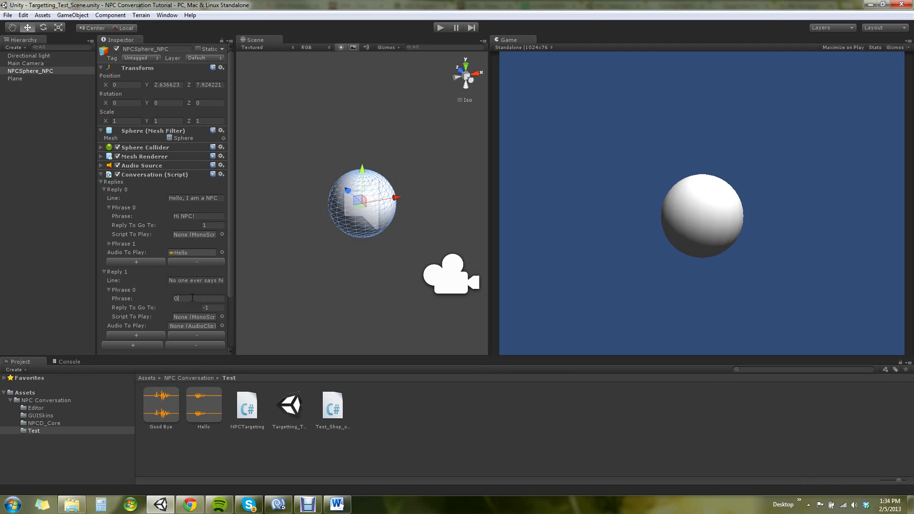
text(k... Ca)
key(BackSpace)
key(BackSpace)
text(Store Please?)
drag(231, 285, 226, 309)
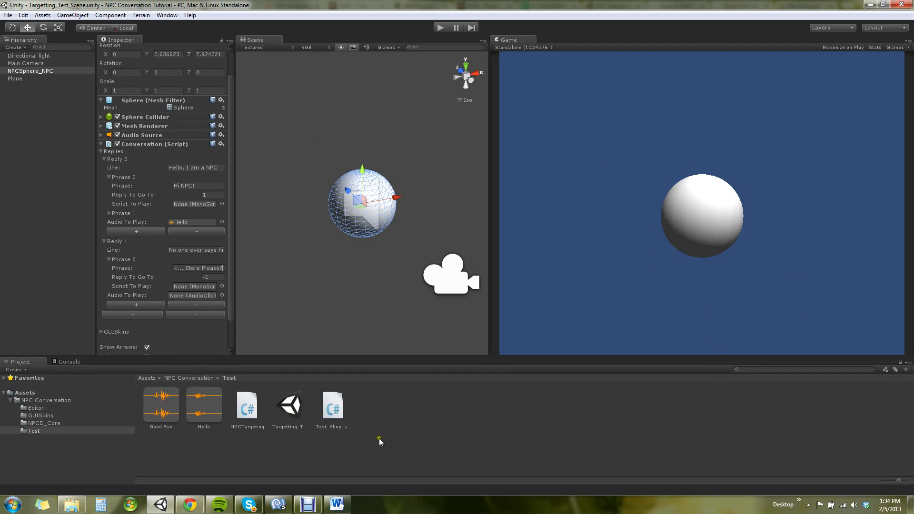
drag(327, 416, 198, 271)
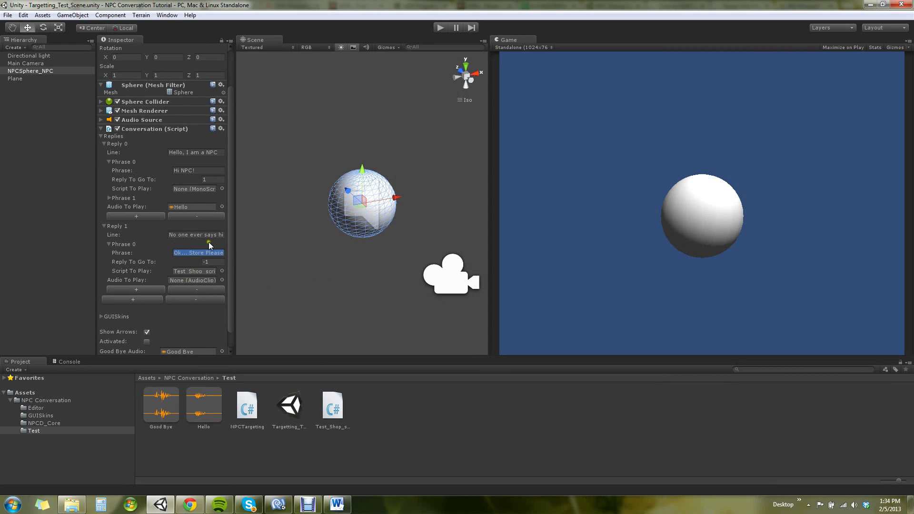
- Run the scene, talk to the sphere, choose "Hi NPC!" followed by "Ok... Store Please?", and stop the run
click(441, 28)
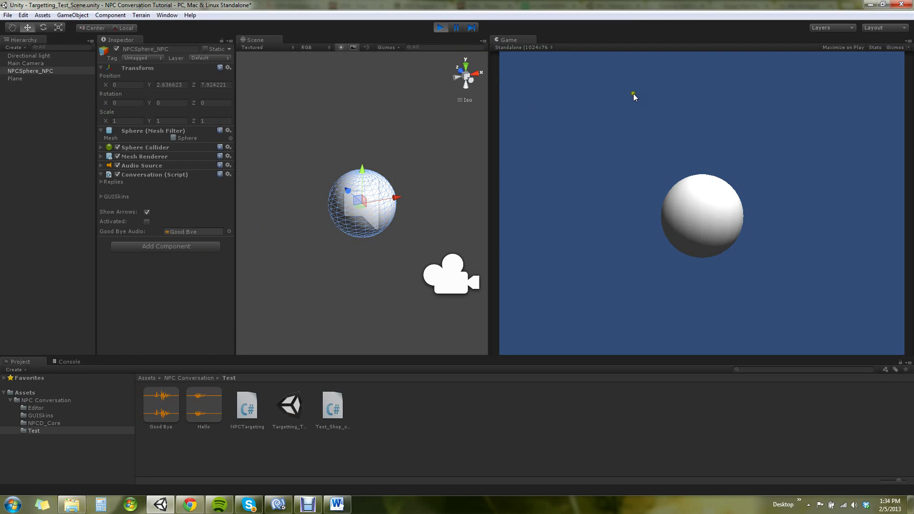
click(696, 196)
key(Down)
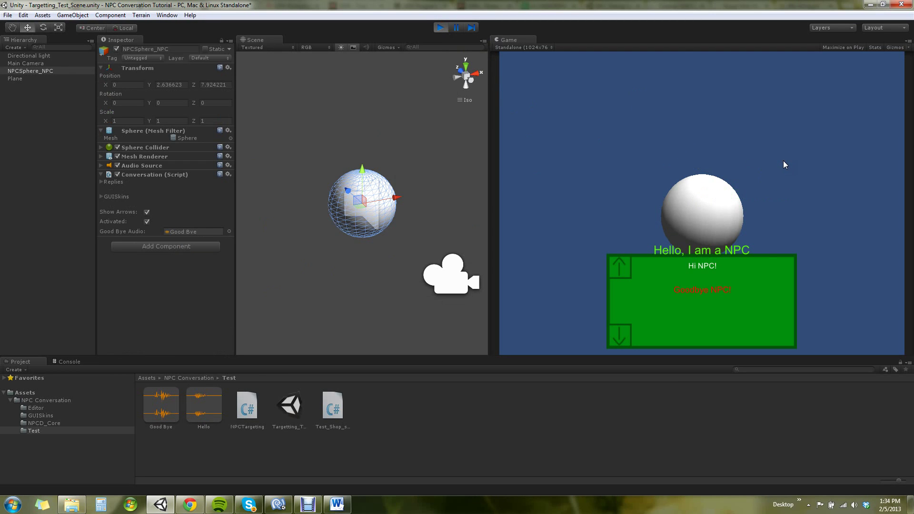
key(Return)
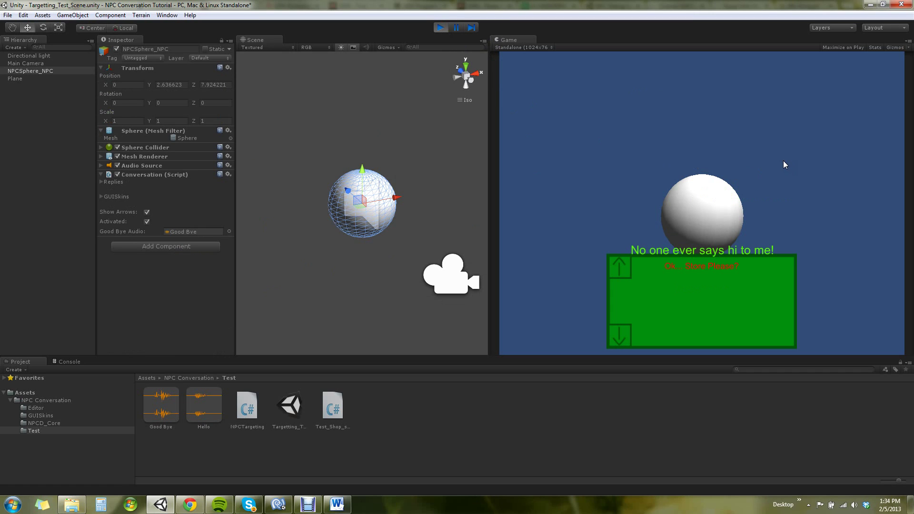
key(Return)
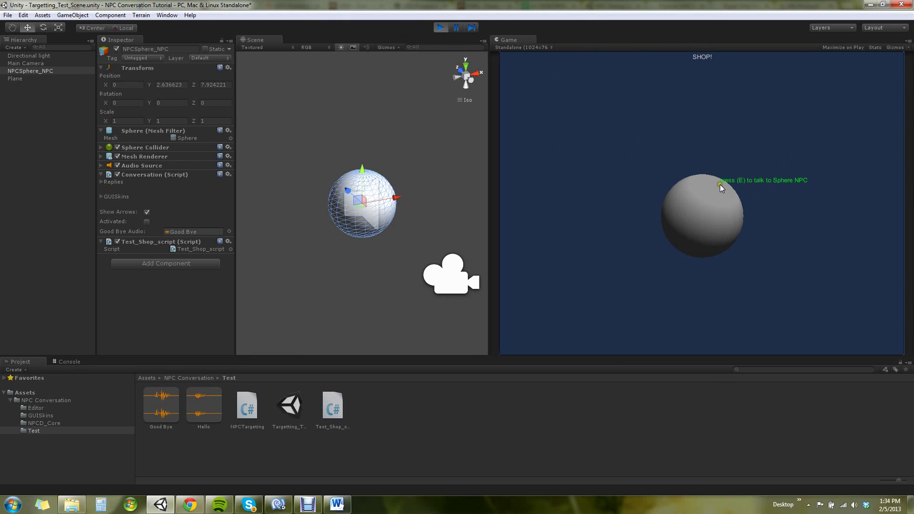
click(441, 27)
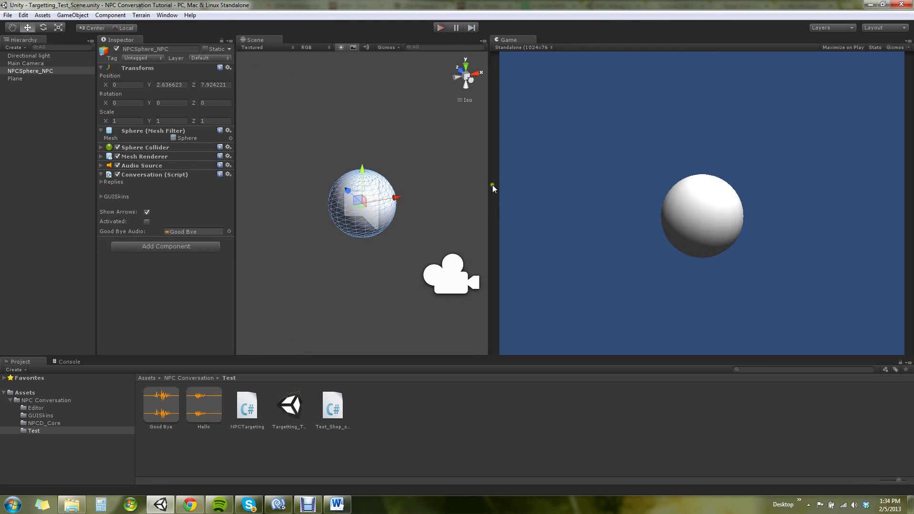
- Review the phrase, reply target, script and audio settings of Reply 1 and of both Reply 0 phrases
click(99, 197)
click(99, 196)
click(101, 183)
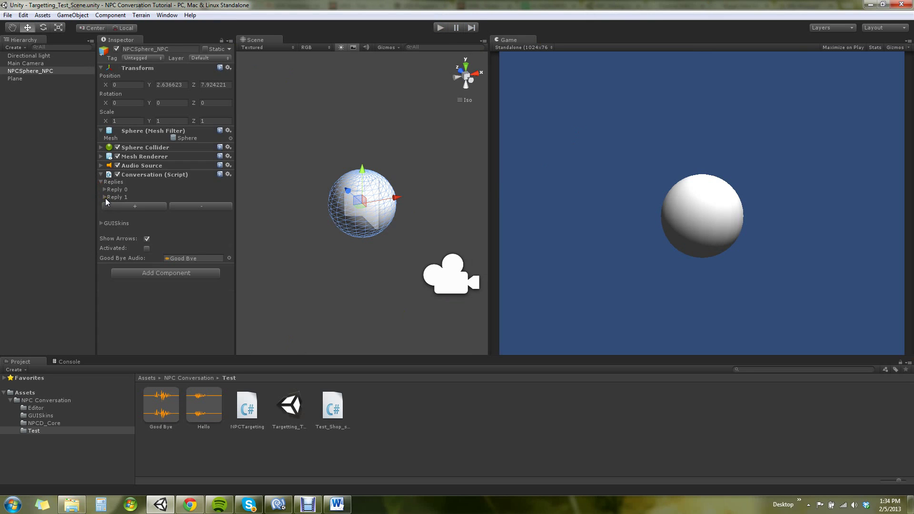
click(104, 198)
click(109, 215)
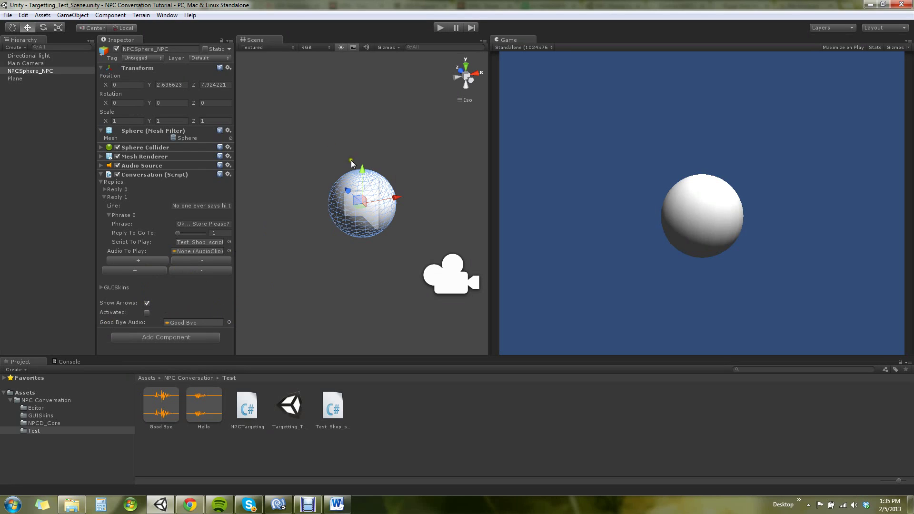
click(109, 215)
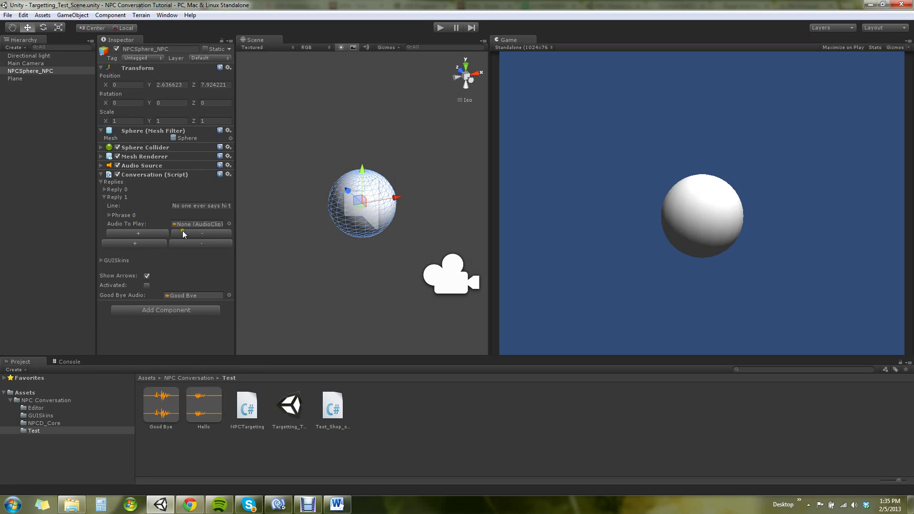
click(108, 215)
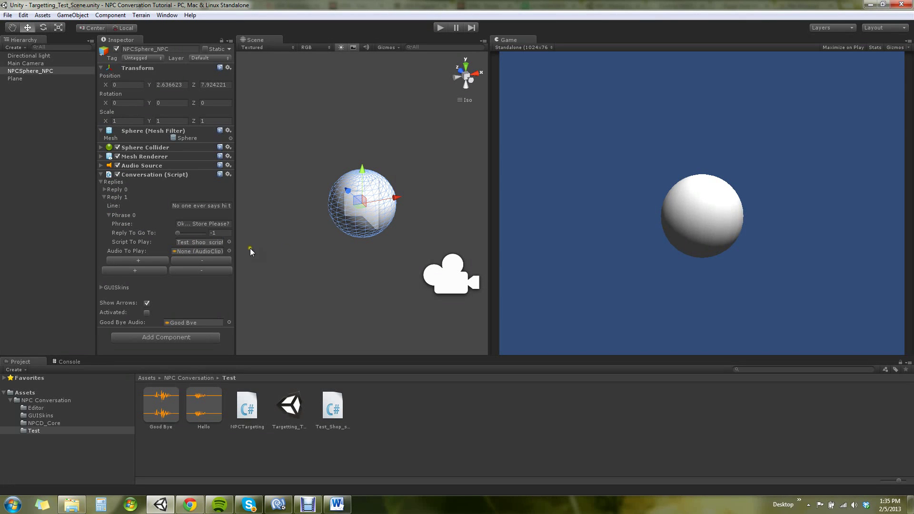
click(105, 190)
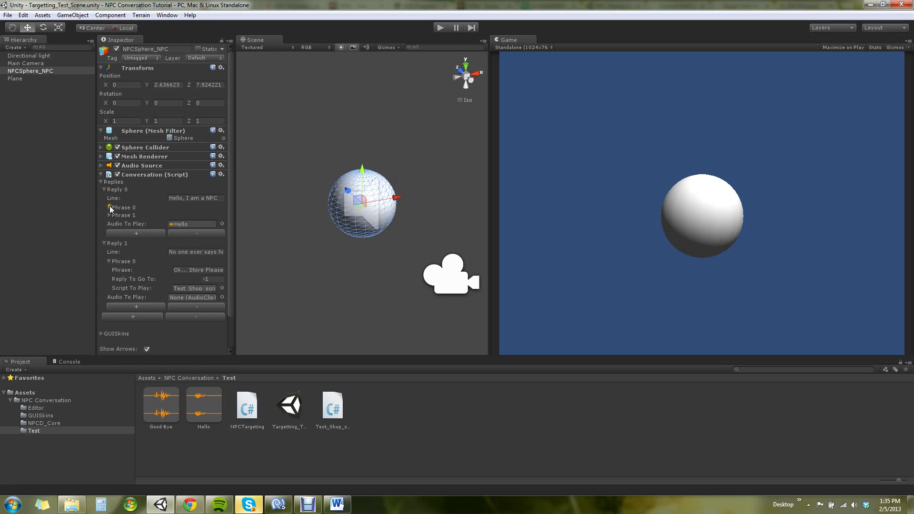
click(109, 207)
click(109, 244)
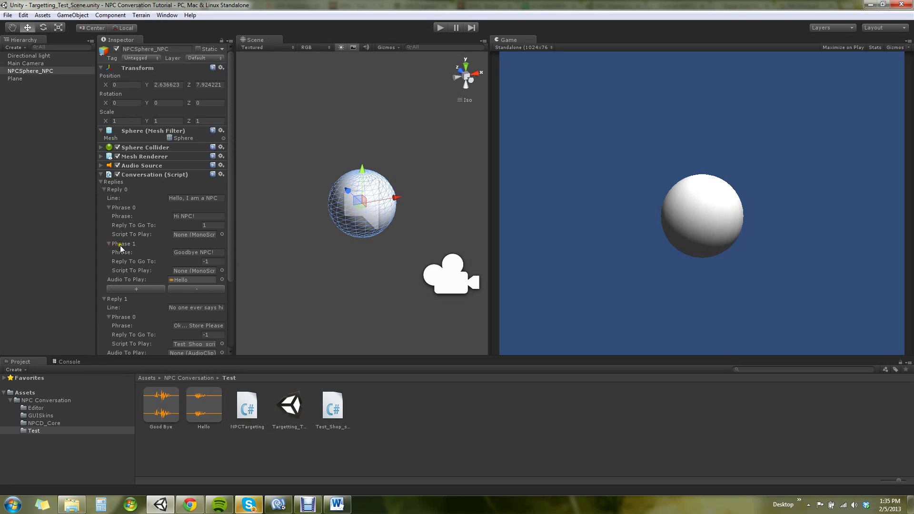